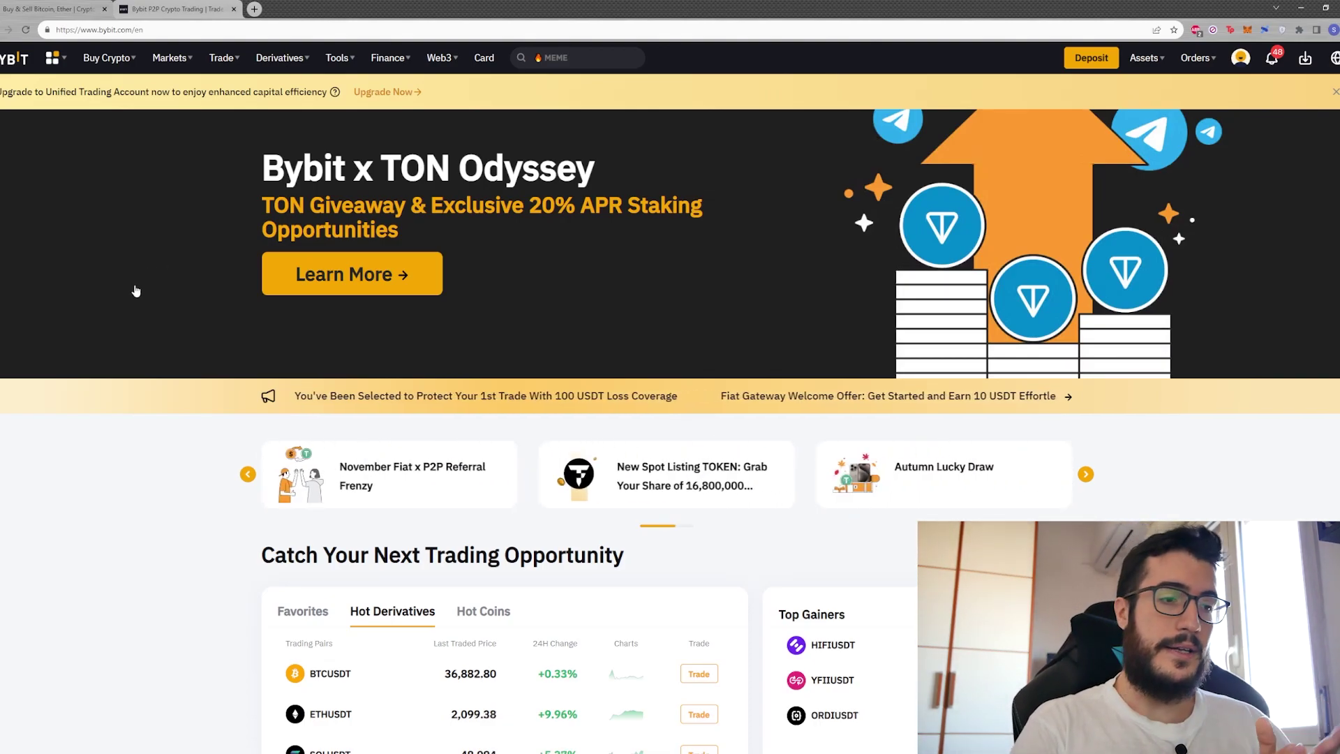
Open the P2P marketplace with USDT offers in JPY, then the One-Click Buy page
mouse_move(139, 56)
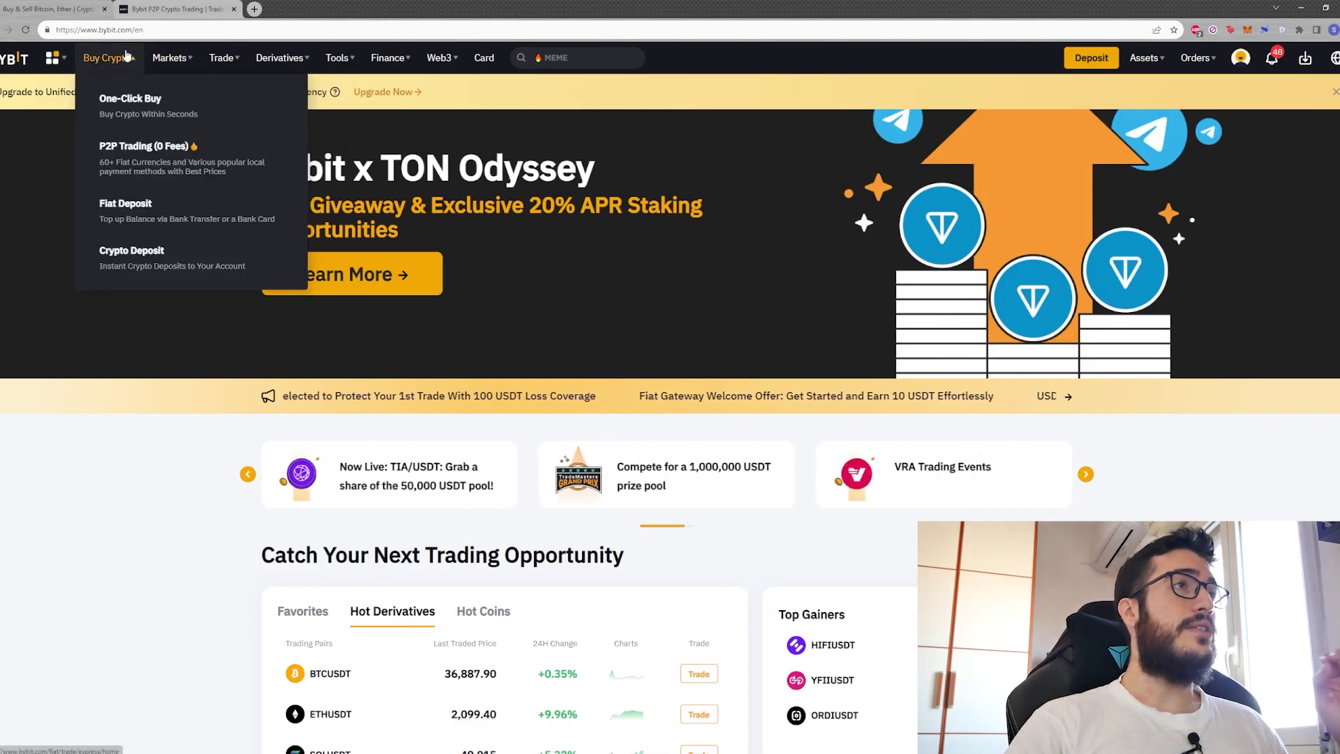
click(127, 166)
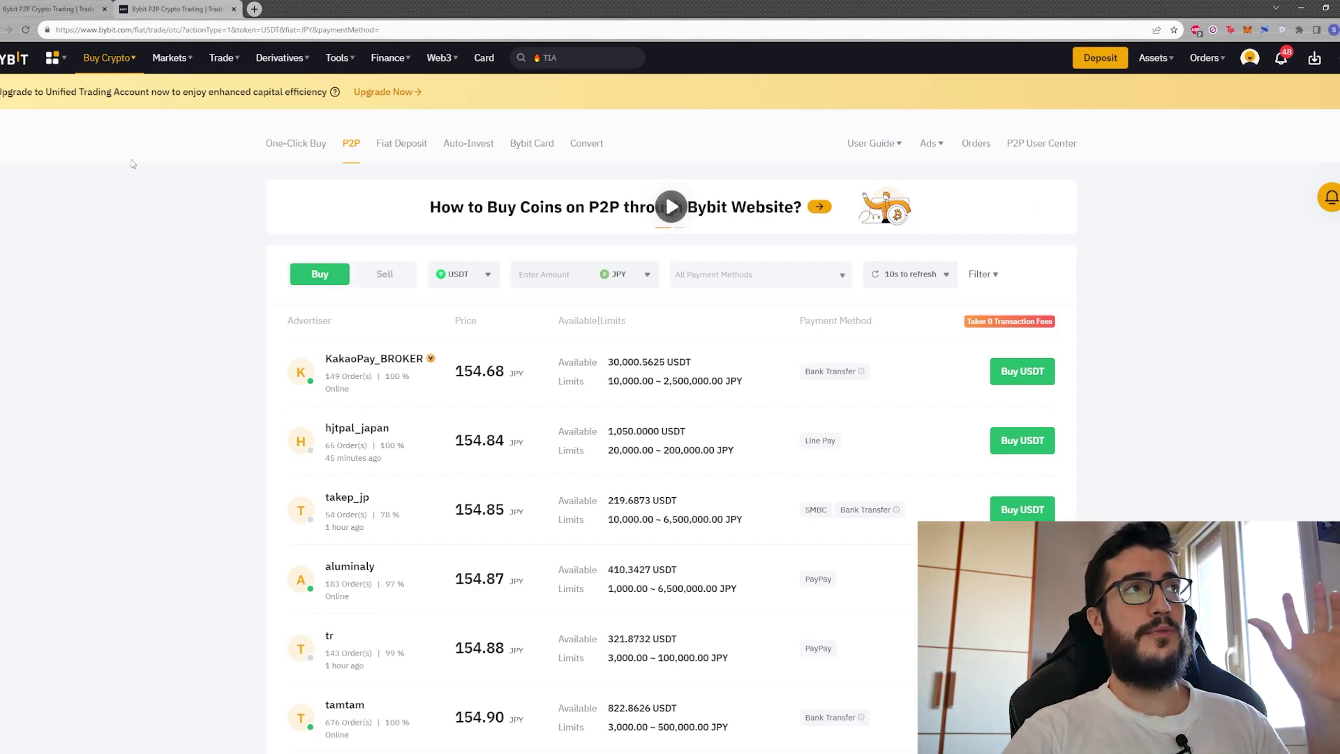
mouse_move(124, 65)
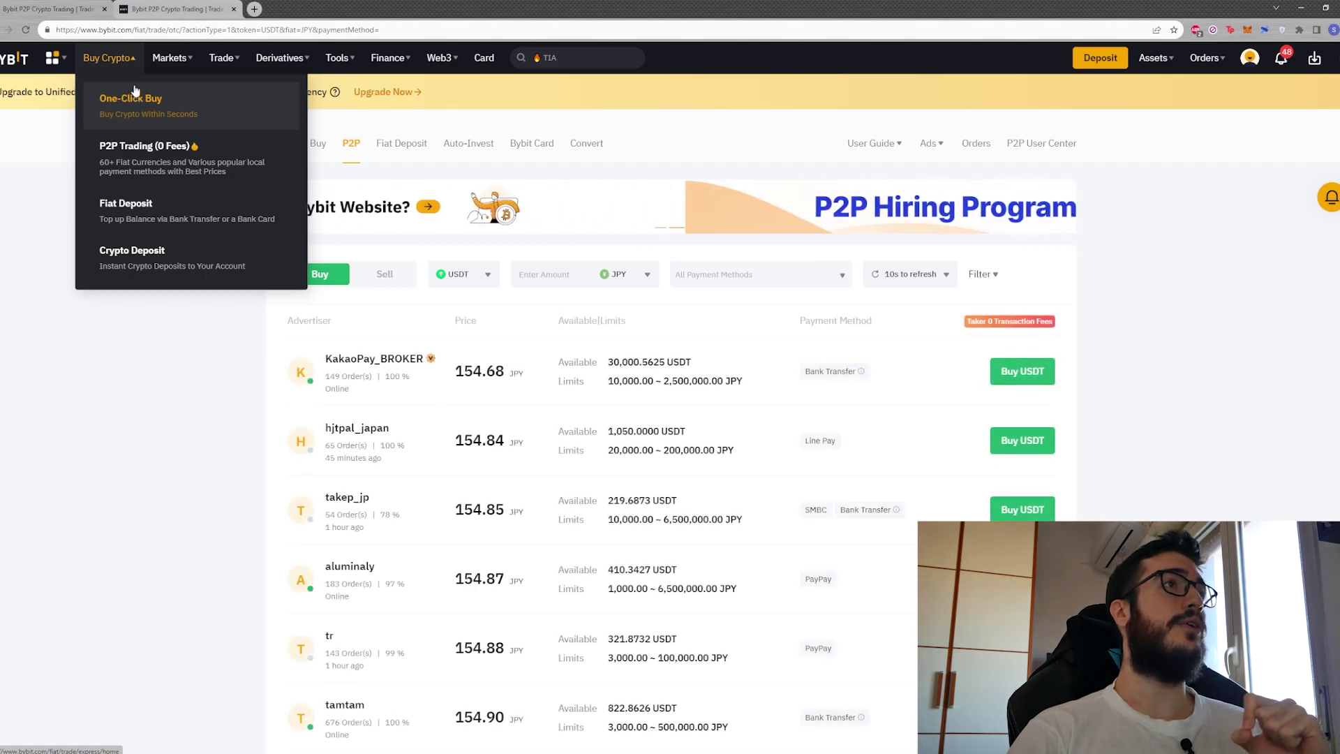
click(137, 115)
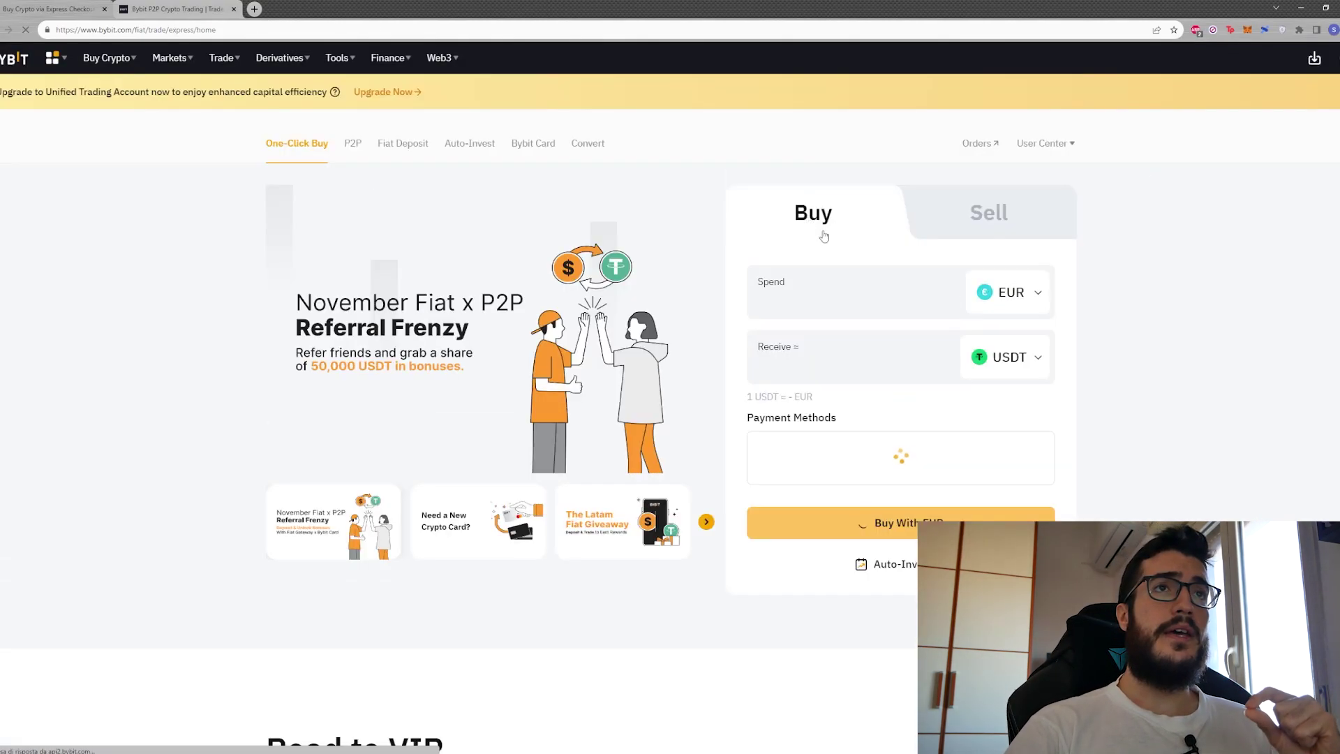
Enter 100 EUR to spend in the One-Click Buy form, quoting 106.3558 USDT
click(837, 296)
text(100)
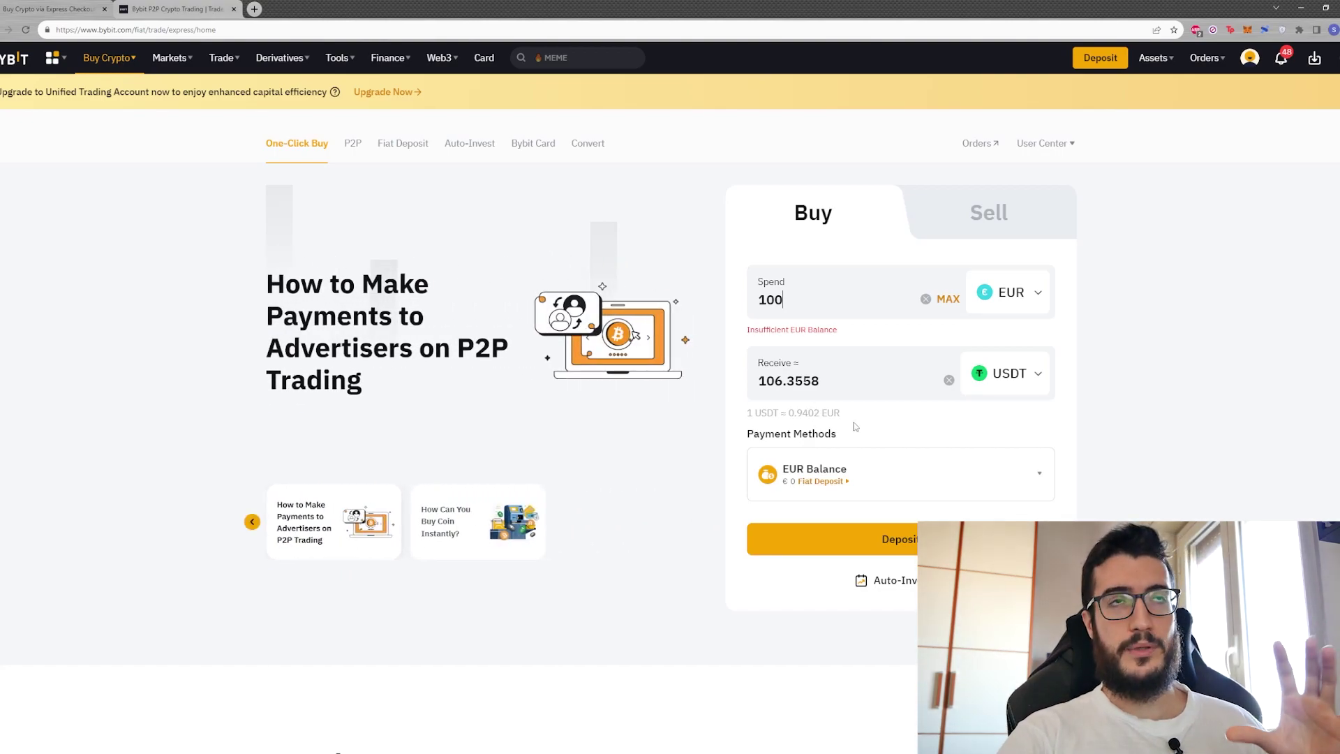
mouse_move(123, 69)
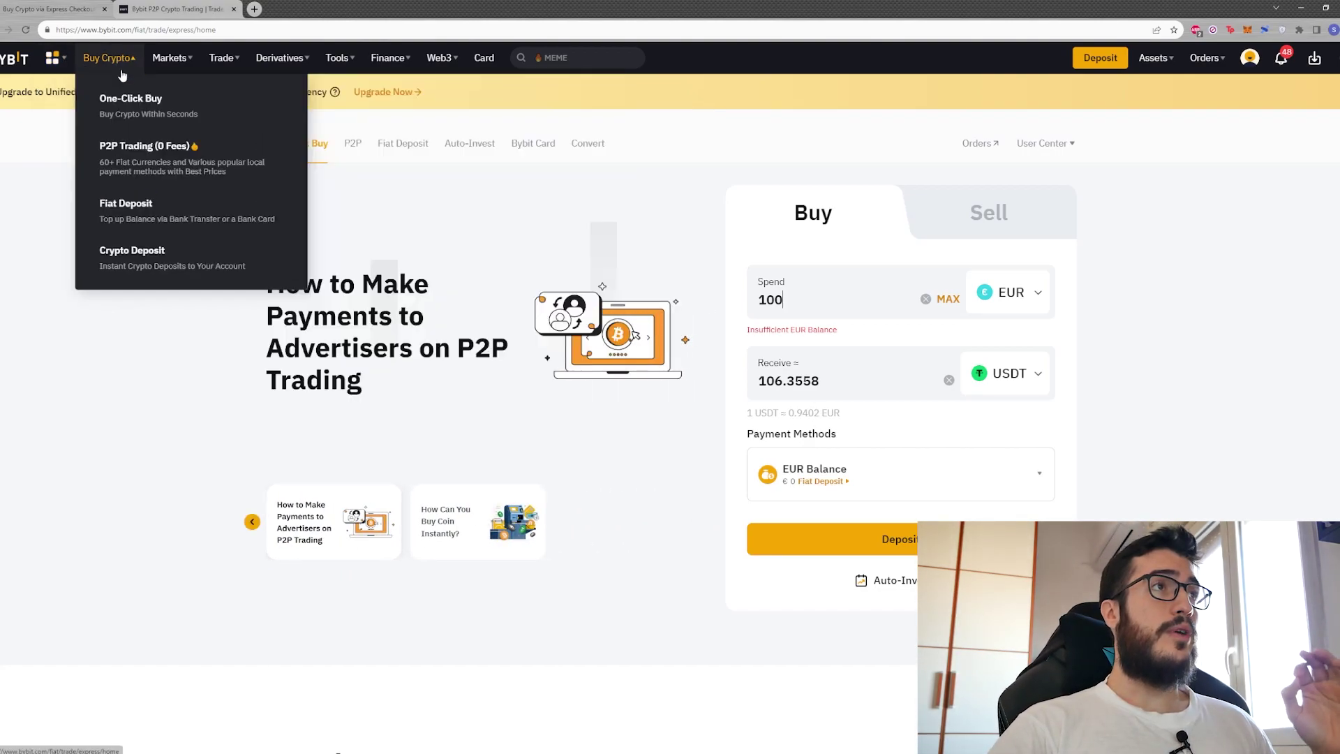
Filter the P2P marketplace to offers for selling USDT for EUR
click(142, 161)
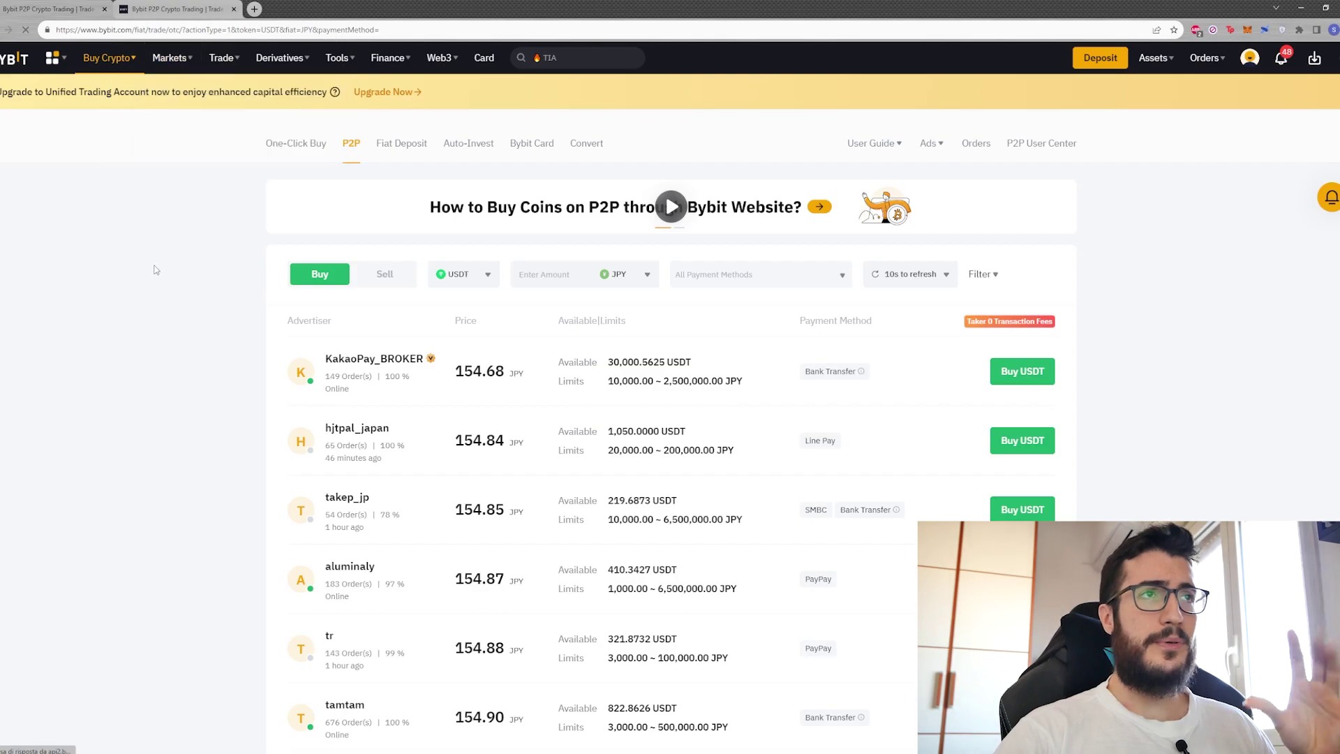
click(402, 279)
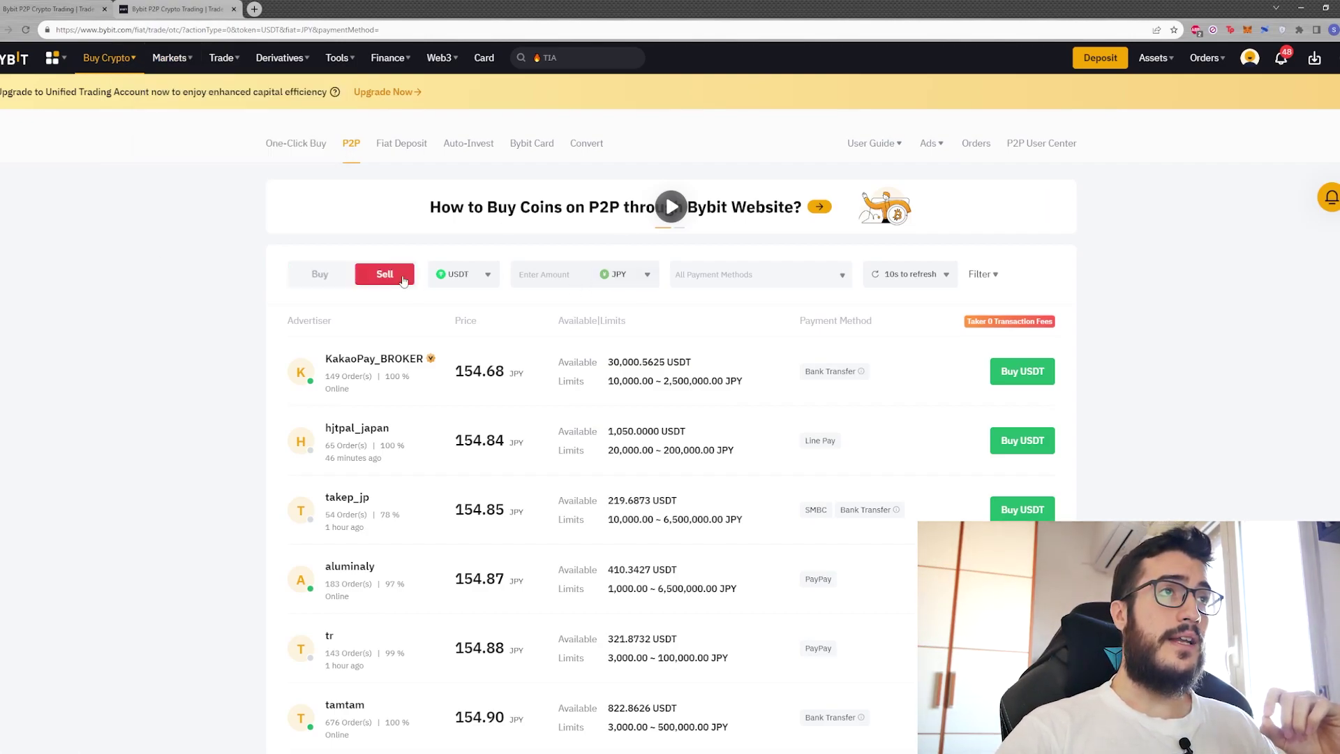
click(648, 279)
click(641, 314)
text(eur)
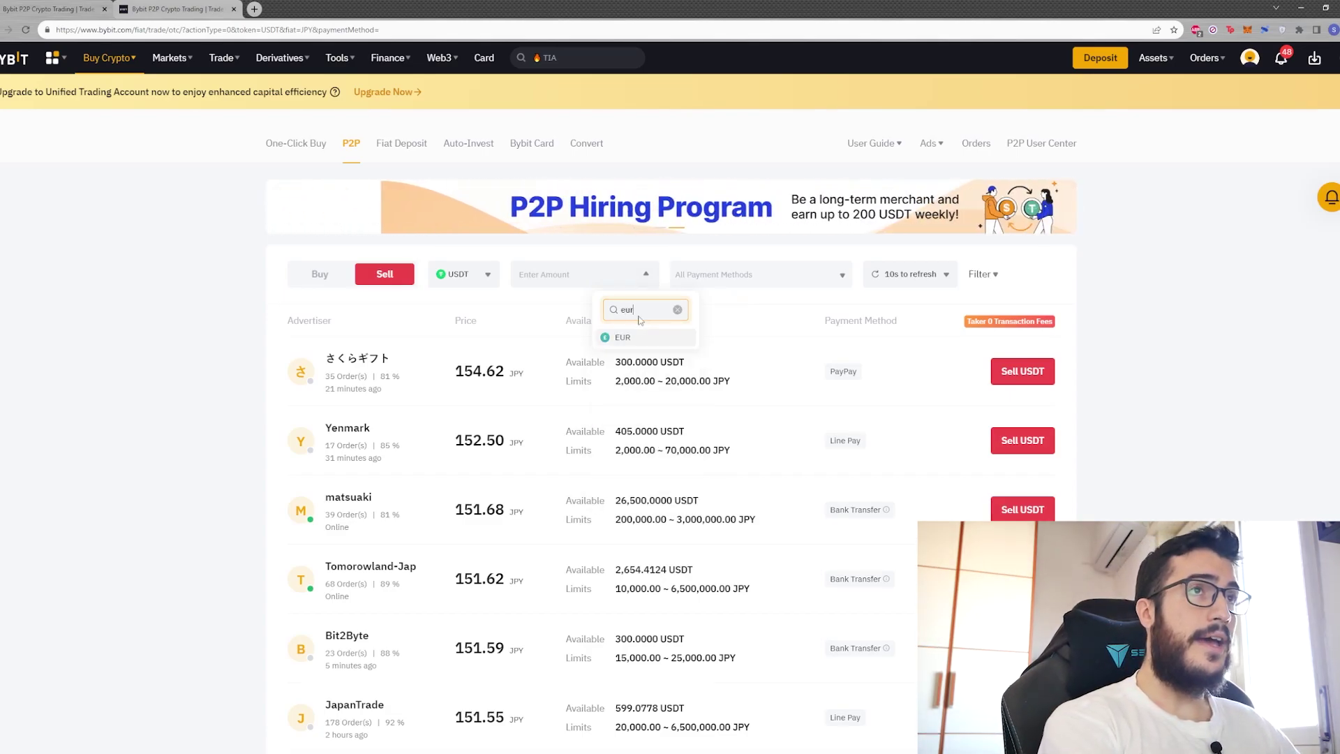
click(620, 339)
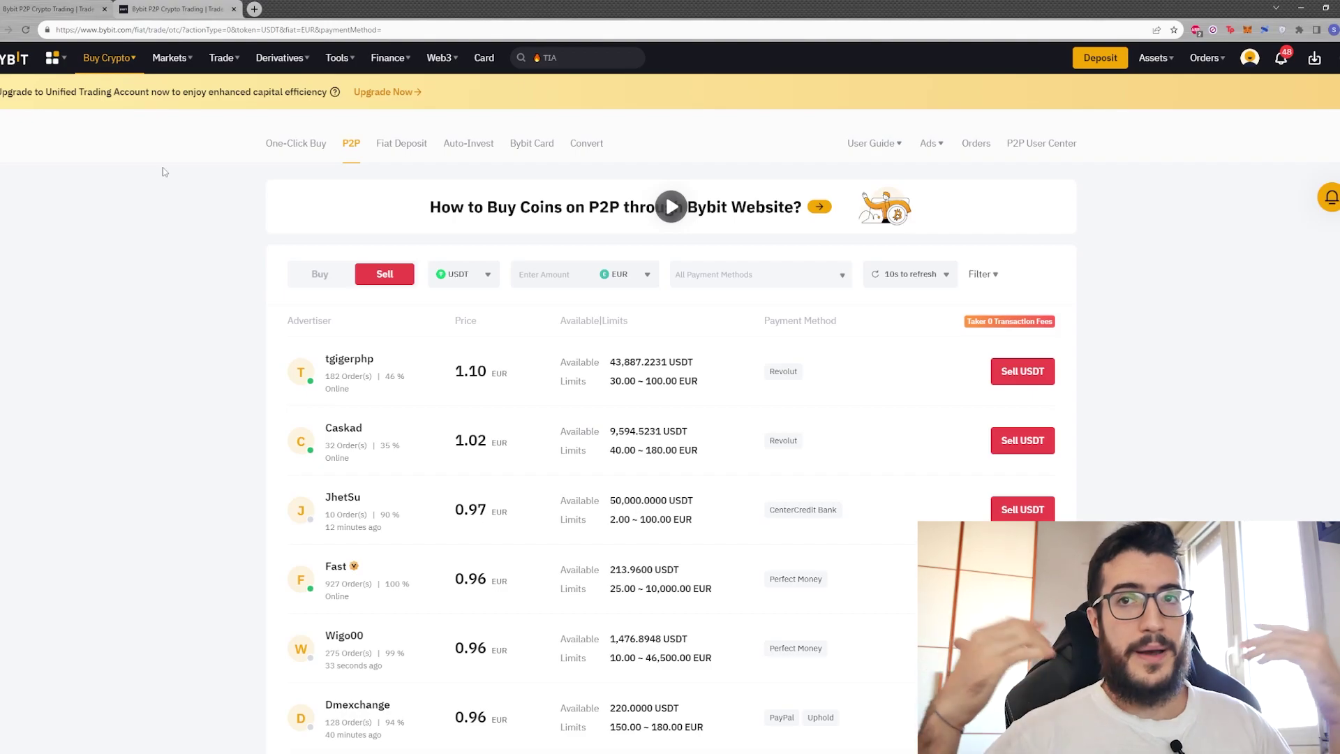
mouse_move(97, 62)
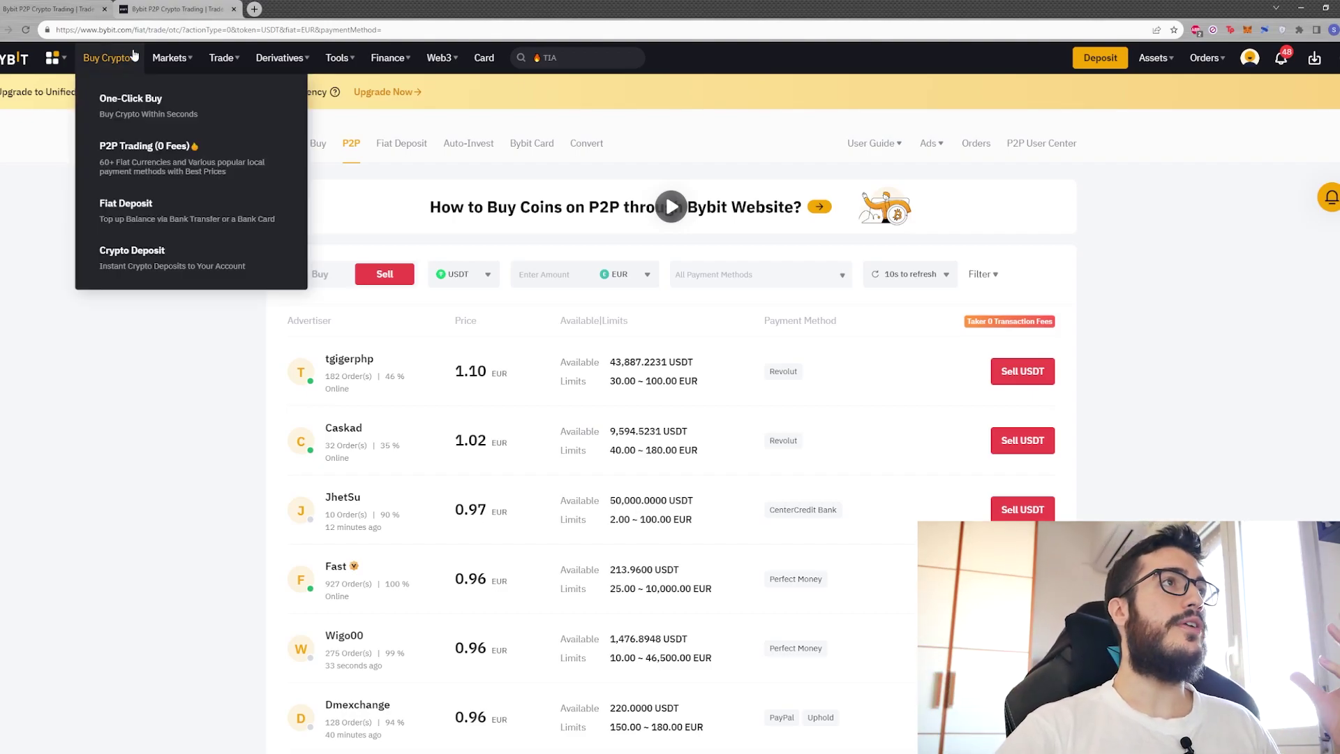
click(170, 213)
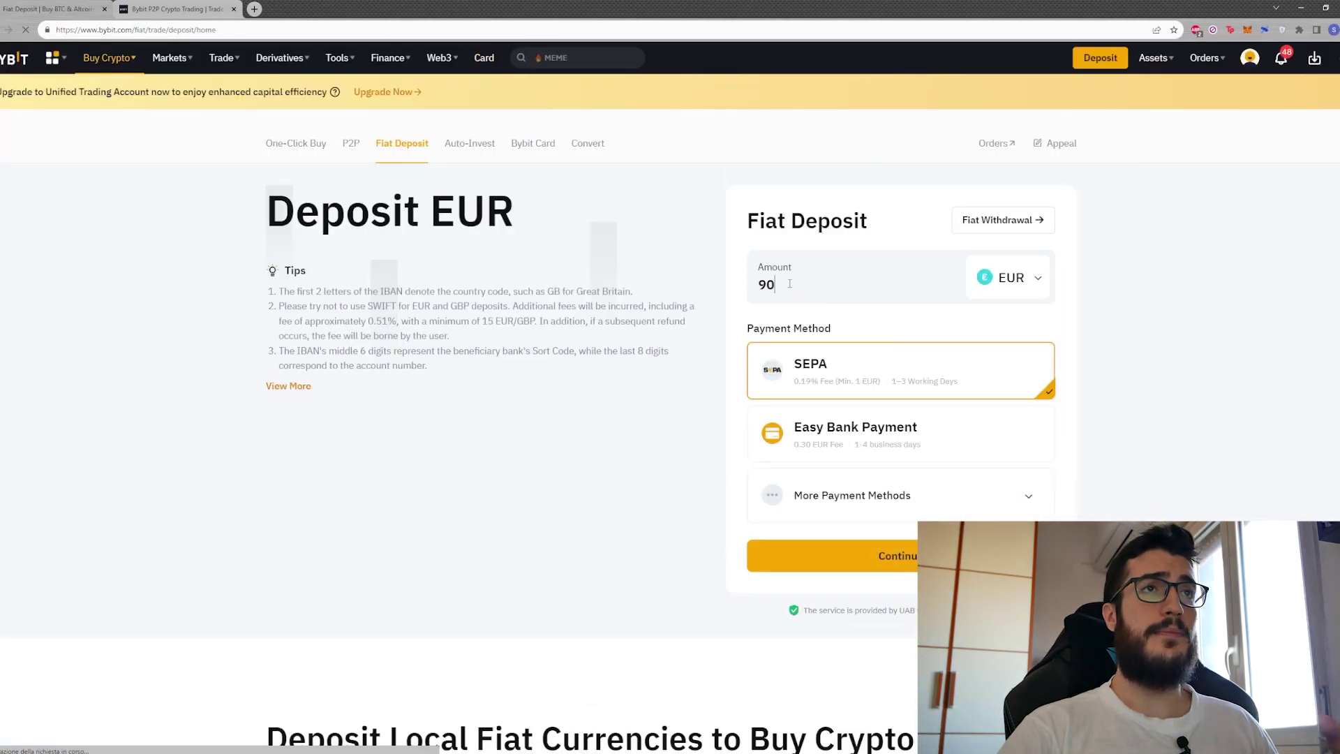
text(100)
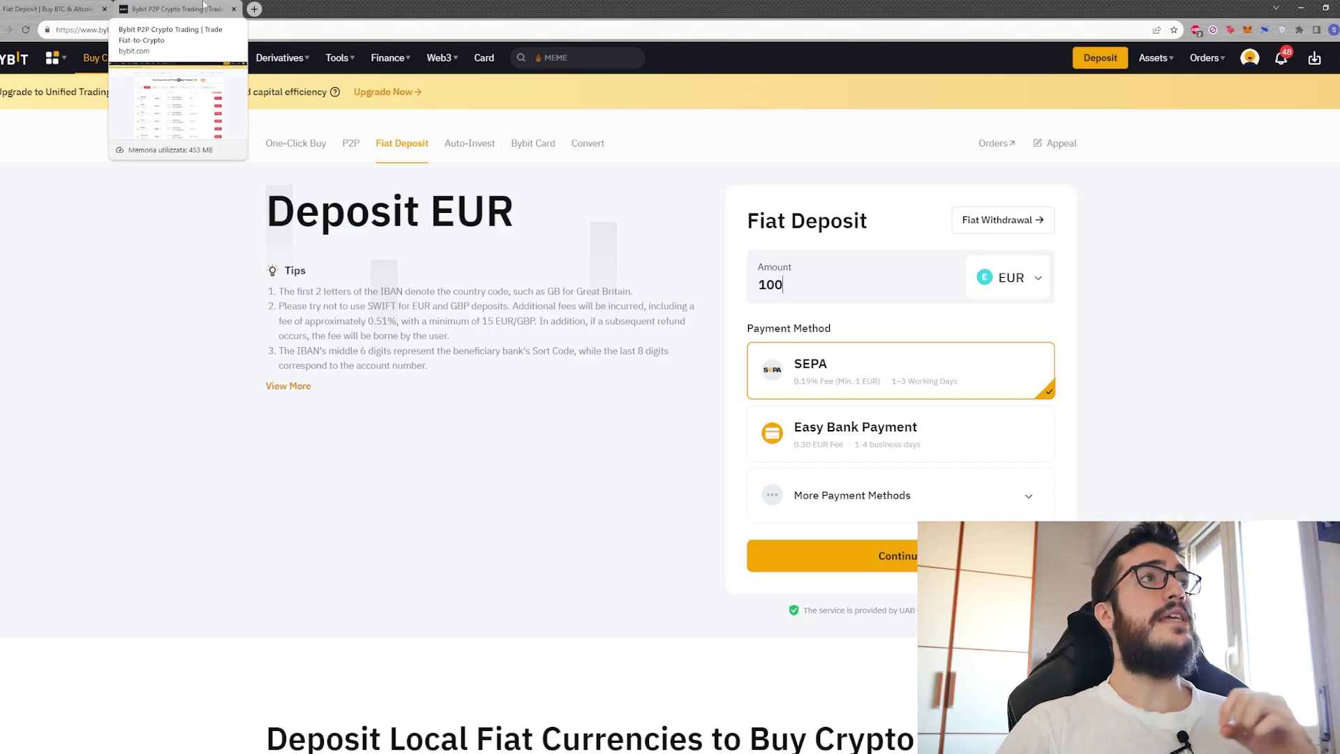
click(200, 6)
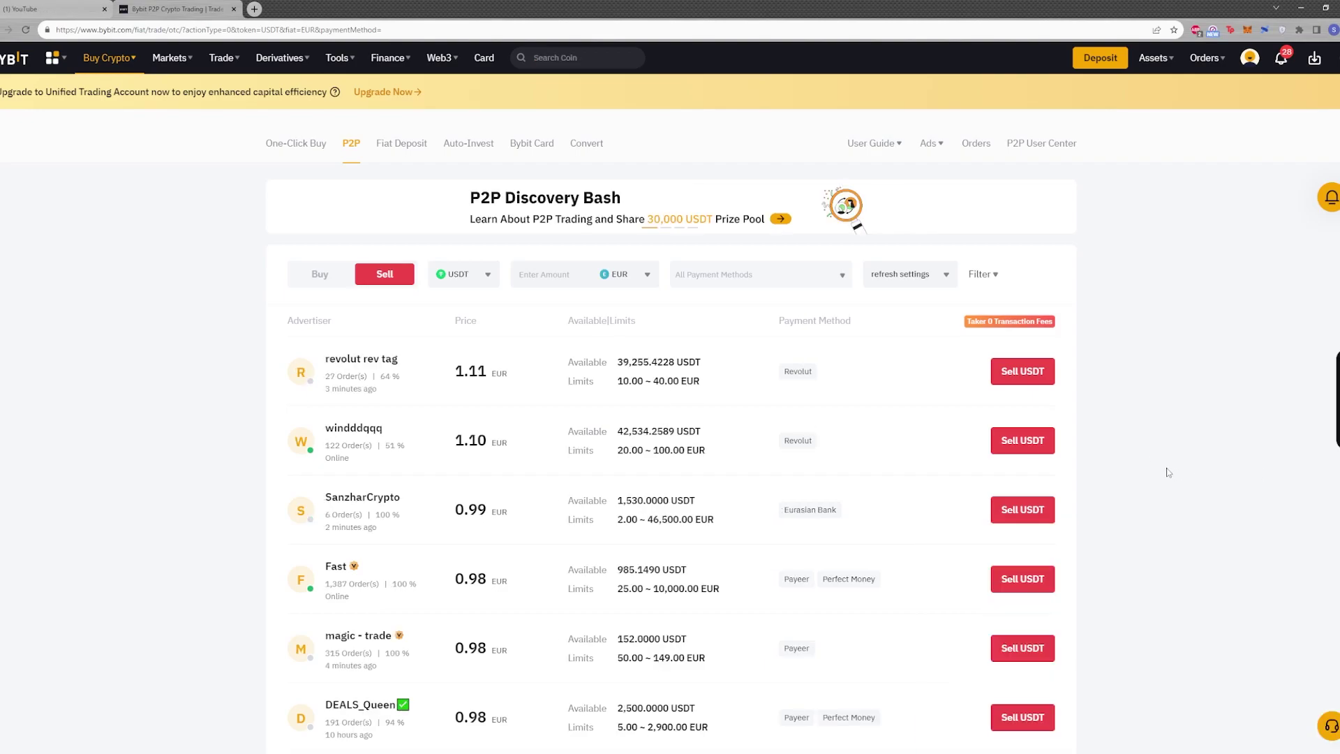
click(1031, 455)
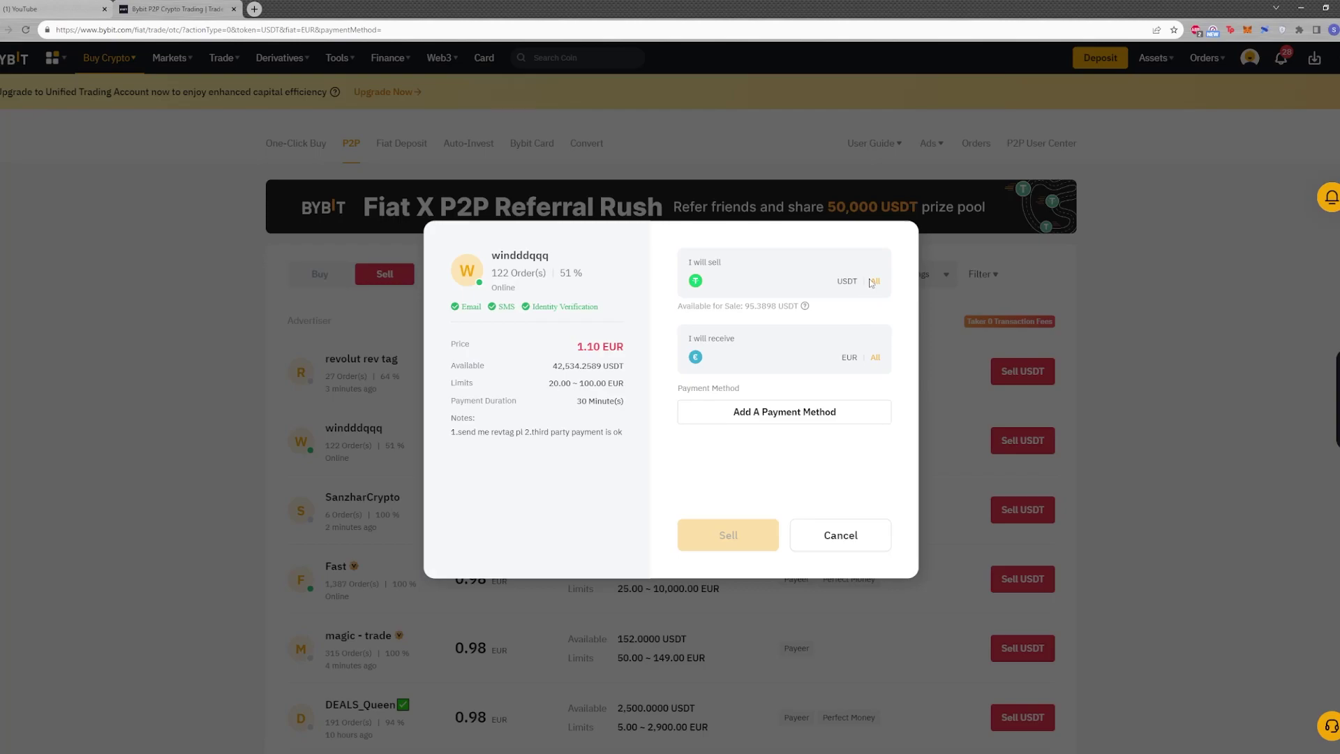
Sell the full 90.9090 USDT balance for 99.99 EUR and go add a payment method
click(873, 281)
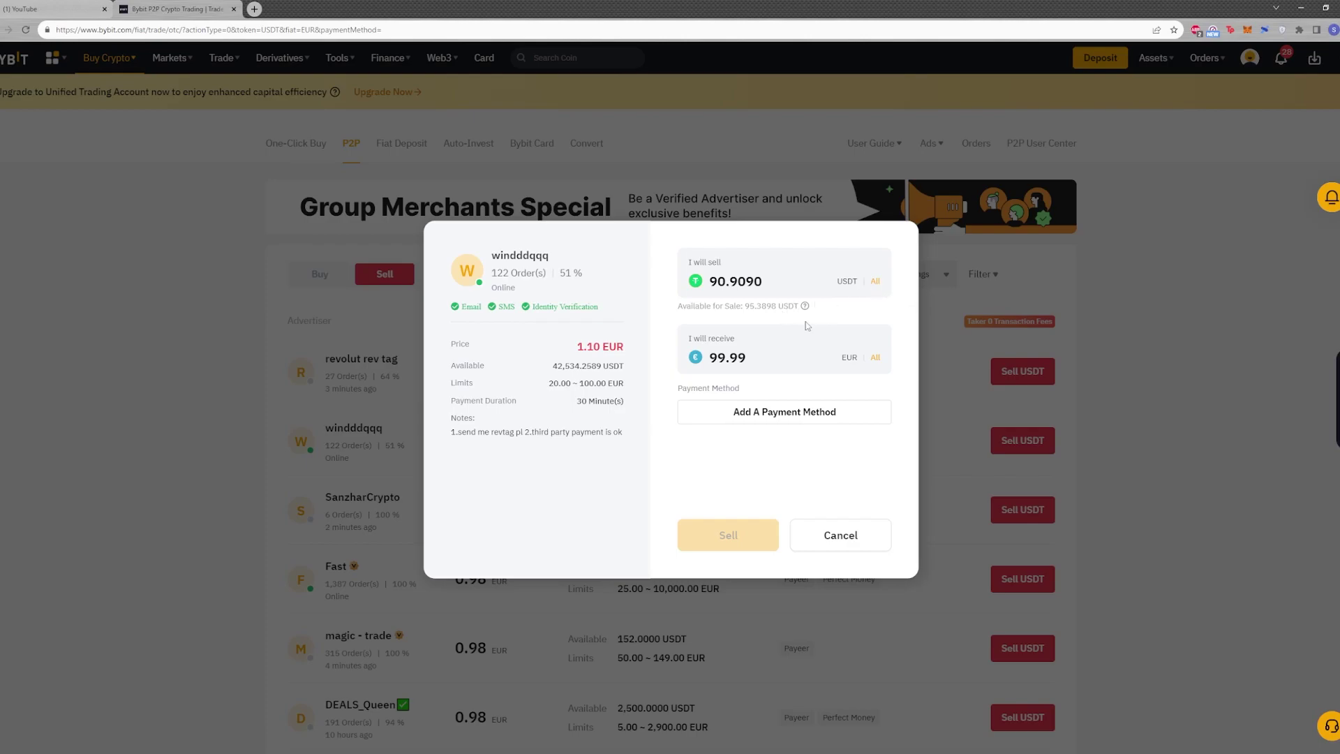
click(750, 412)
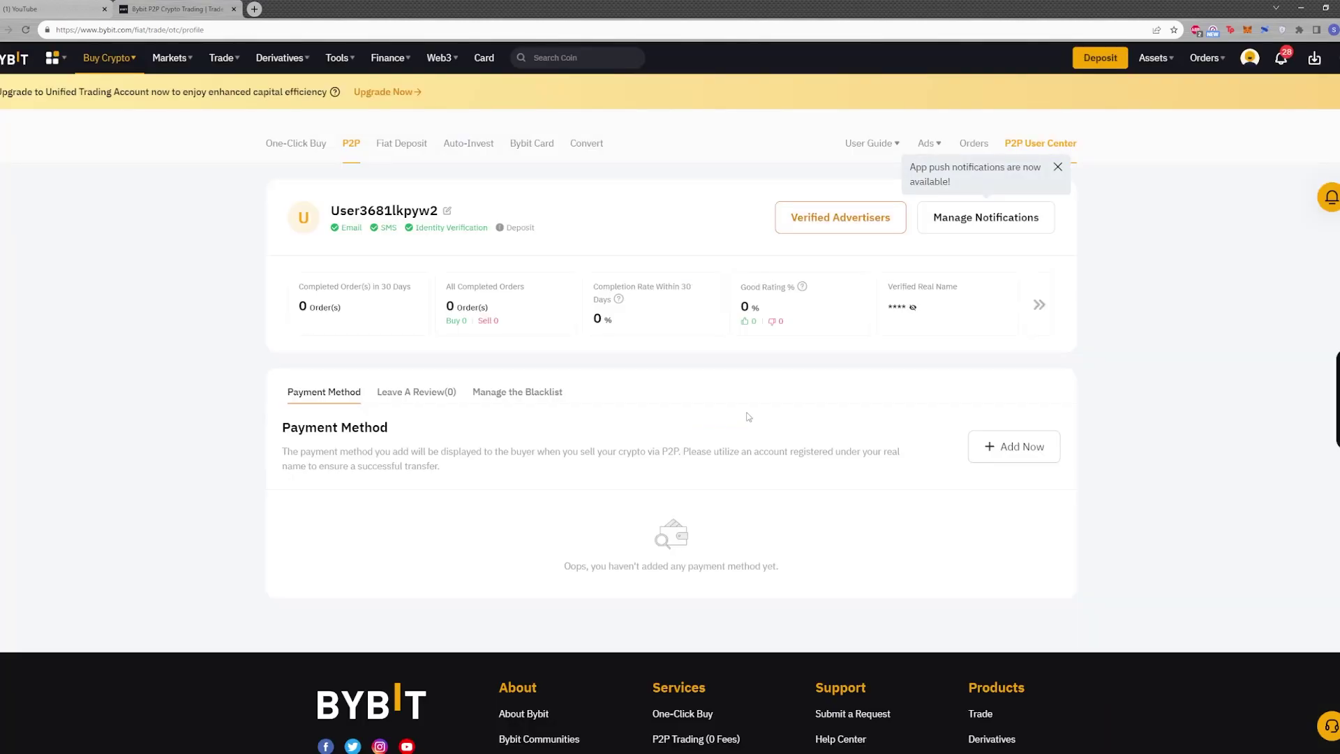
Add Revolut with the account holder's name as a payment method and select it for the sale
click(979, 444)
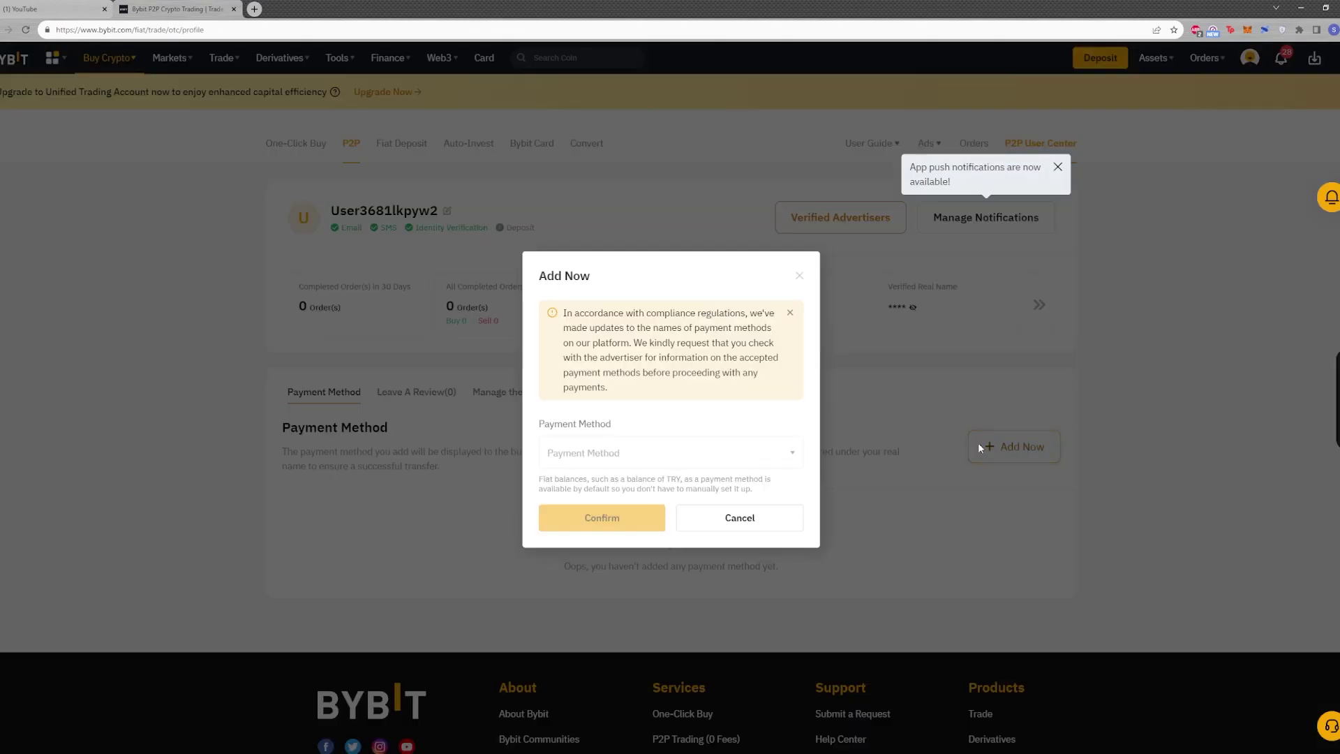
click(719, 454)
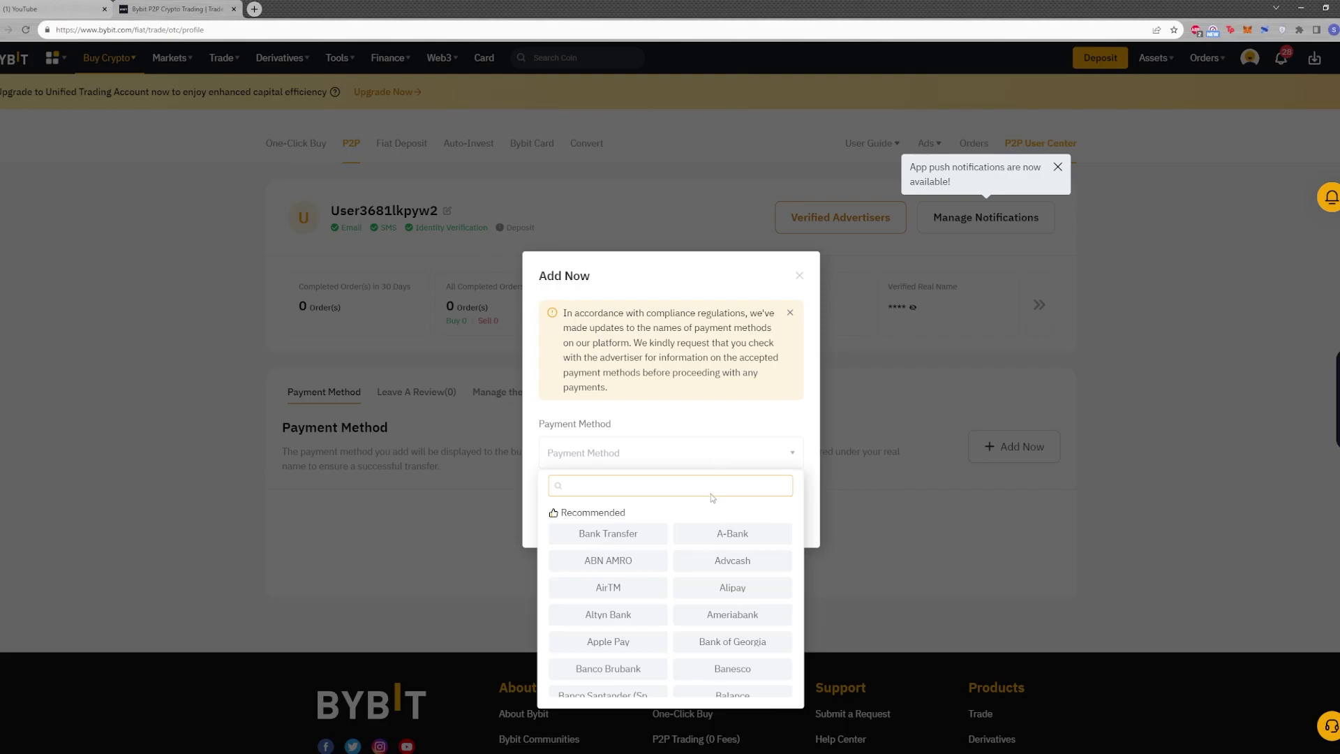
text(rev)
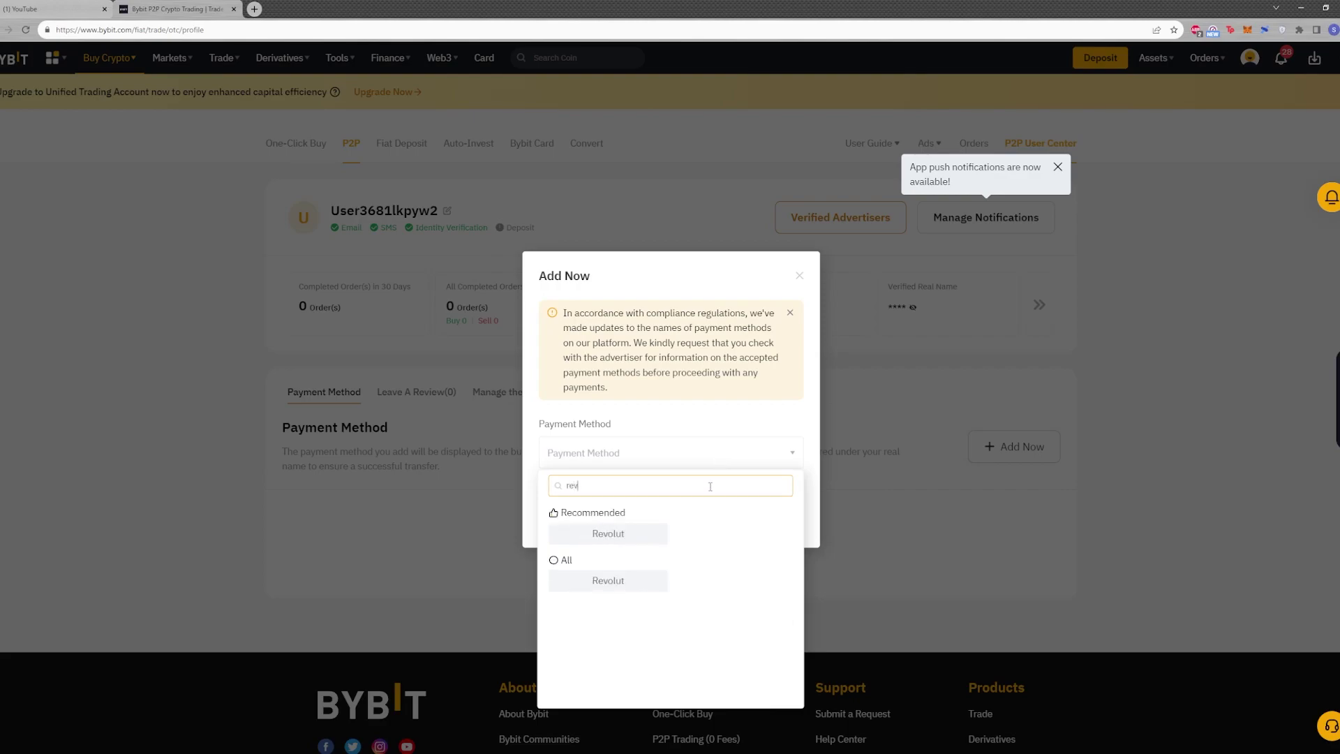
click(596, 536)
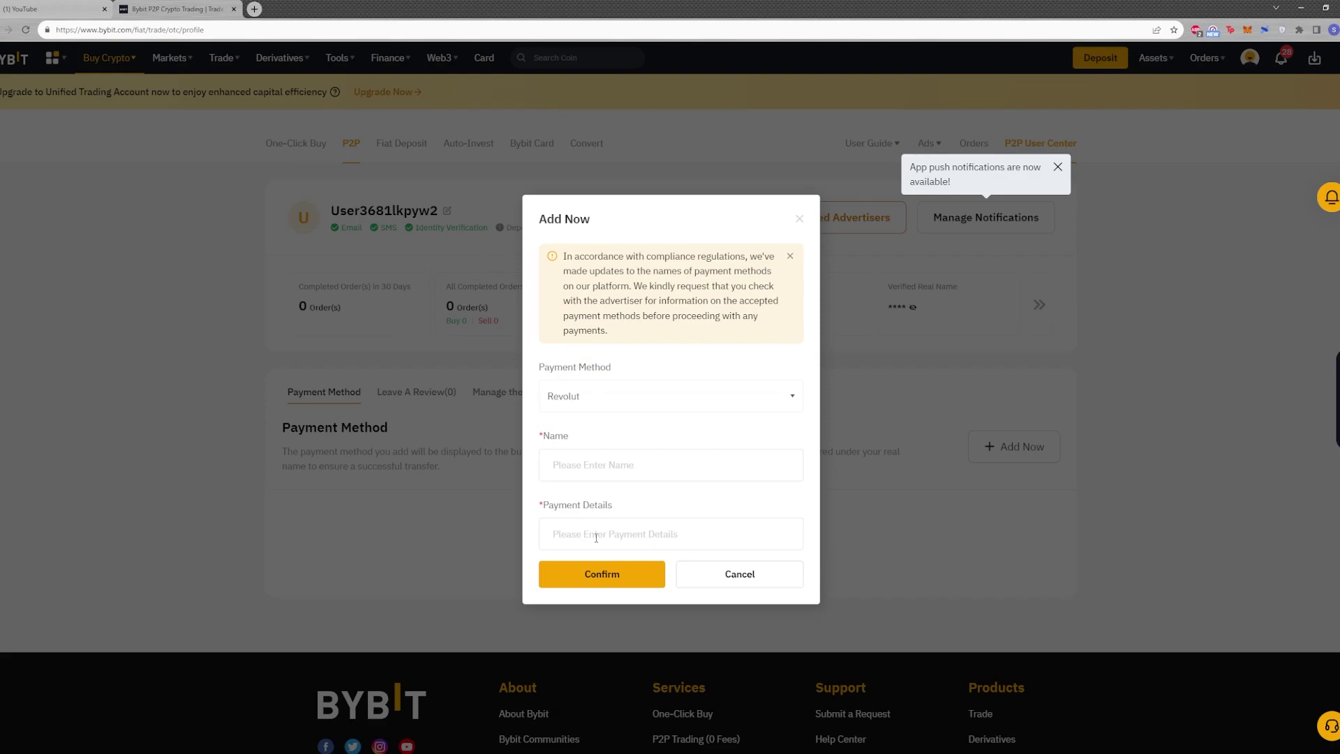
click(592, 471)
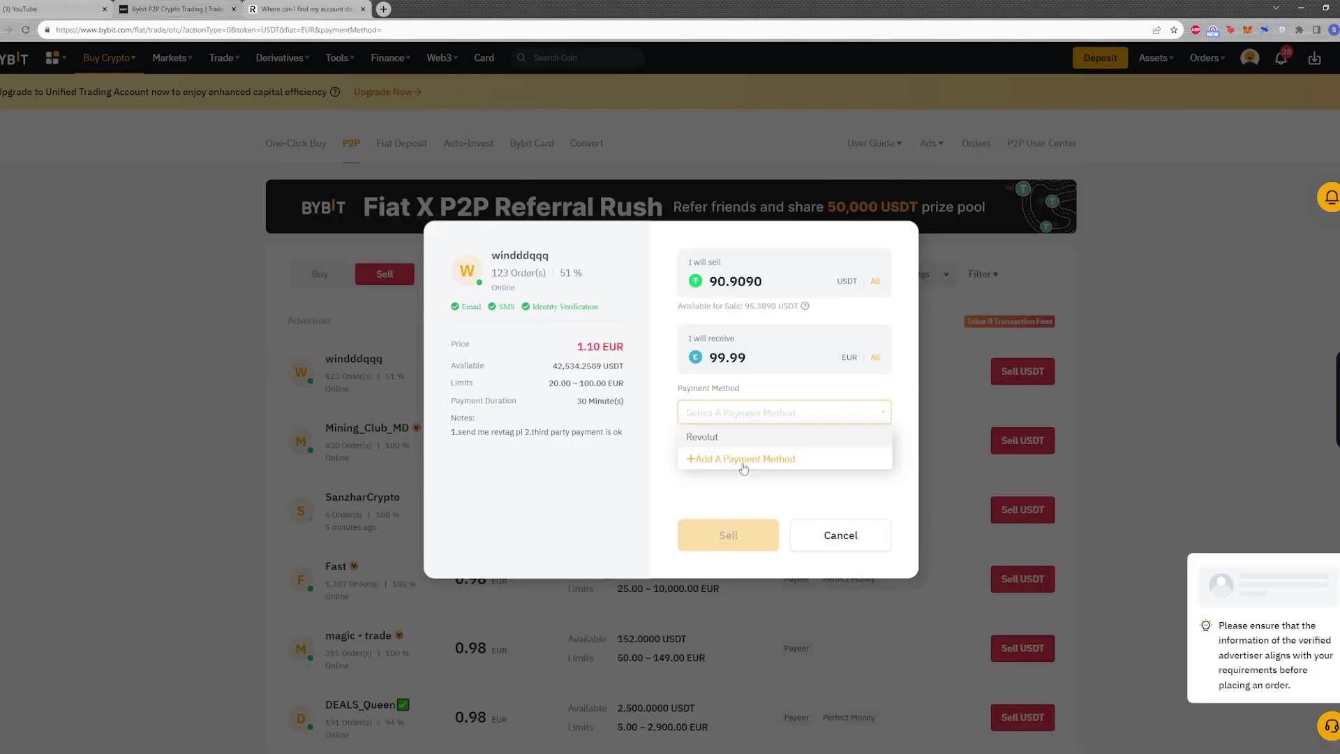
click(741, 462)
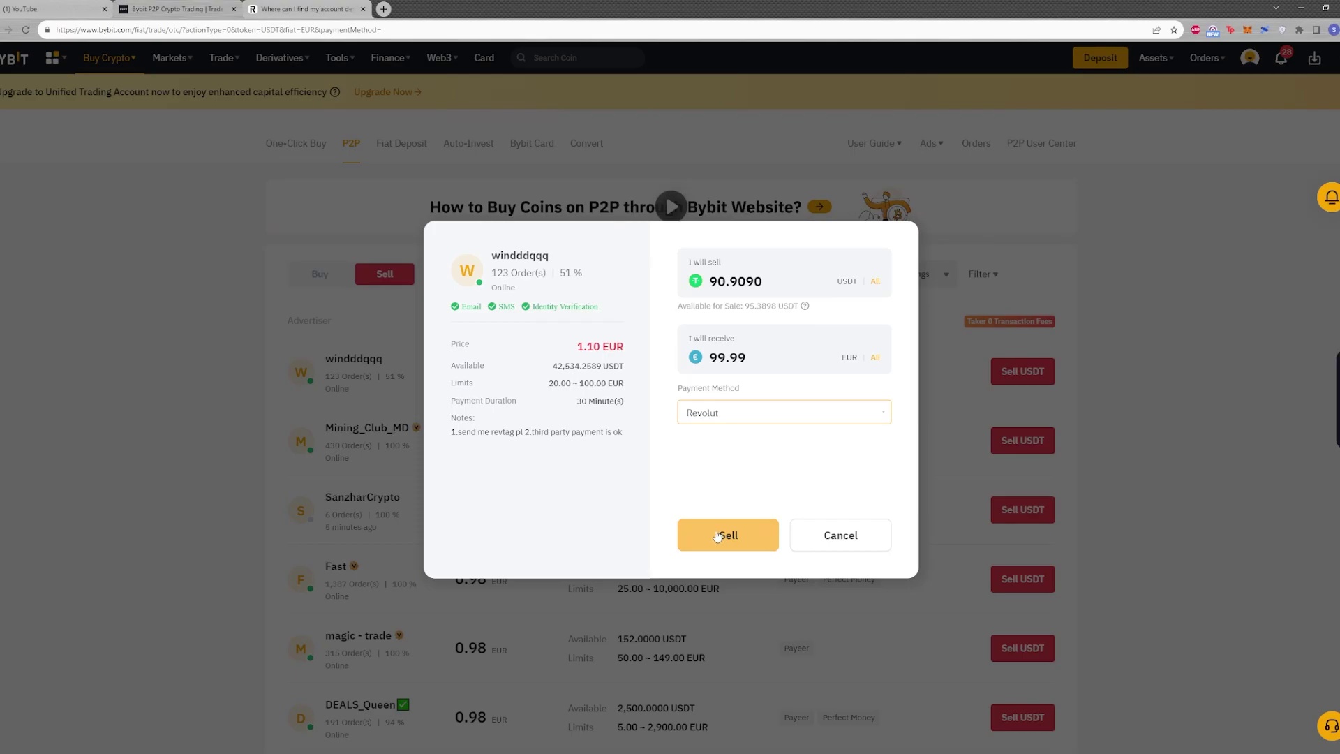
Place the sell order for 90.9090 USDT at 1.10 EUR via Revolut
click(717, 536)
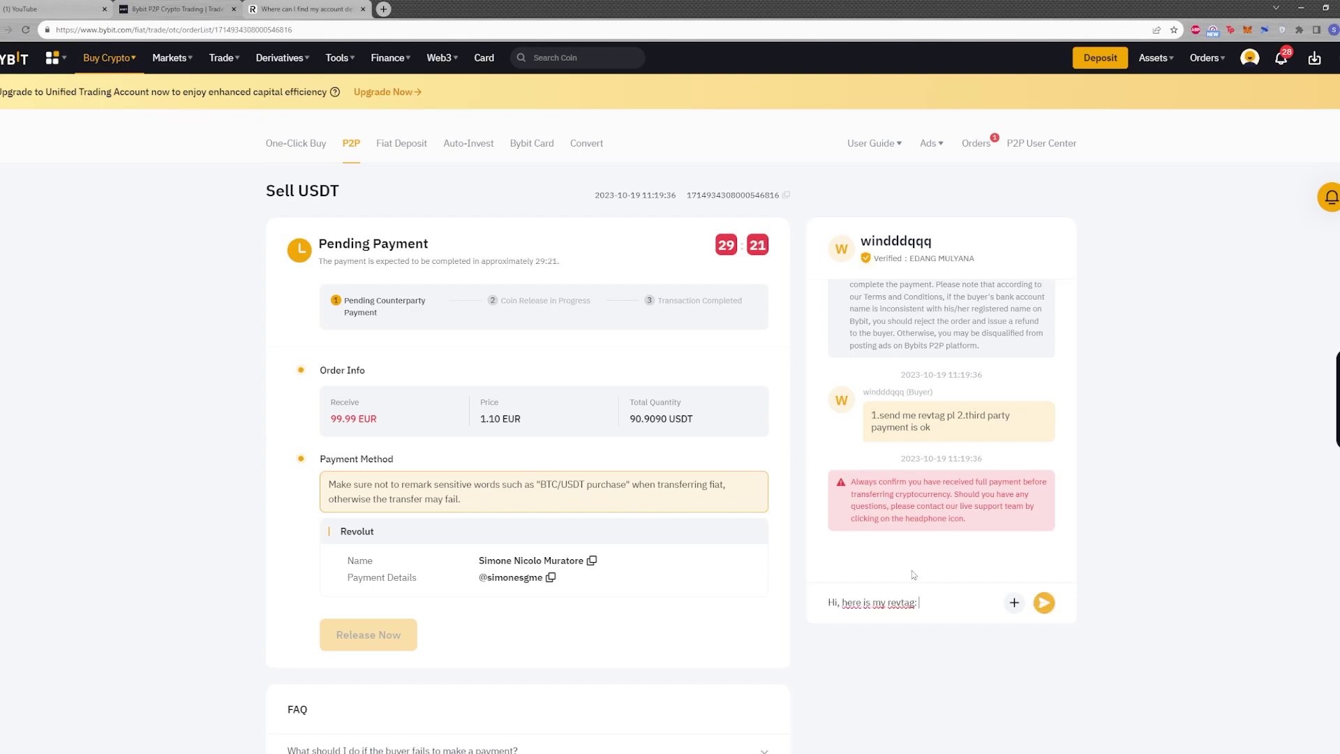
Paste the Revolut tag into the order chat and send it to the buyer
text(@simonesgme)
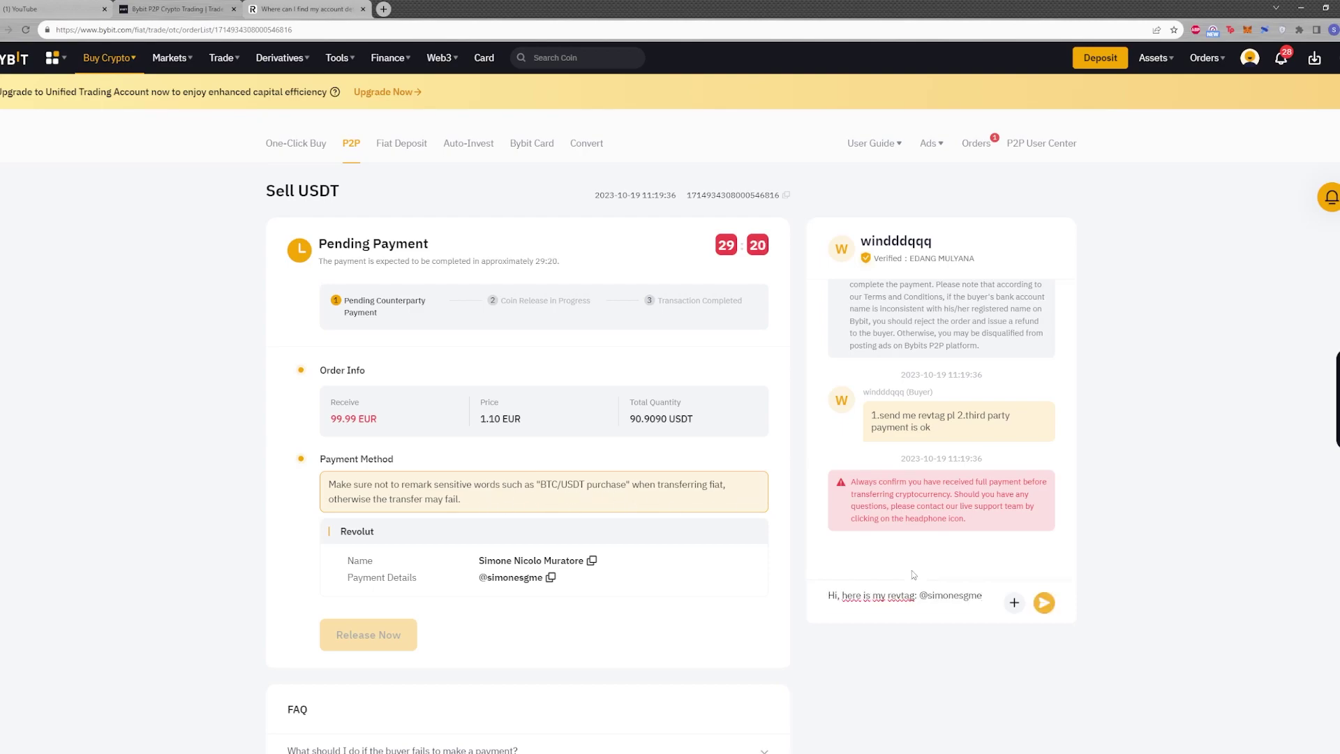
key(Return)
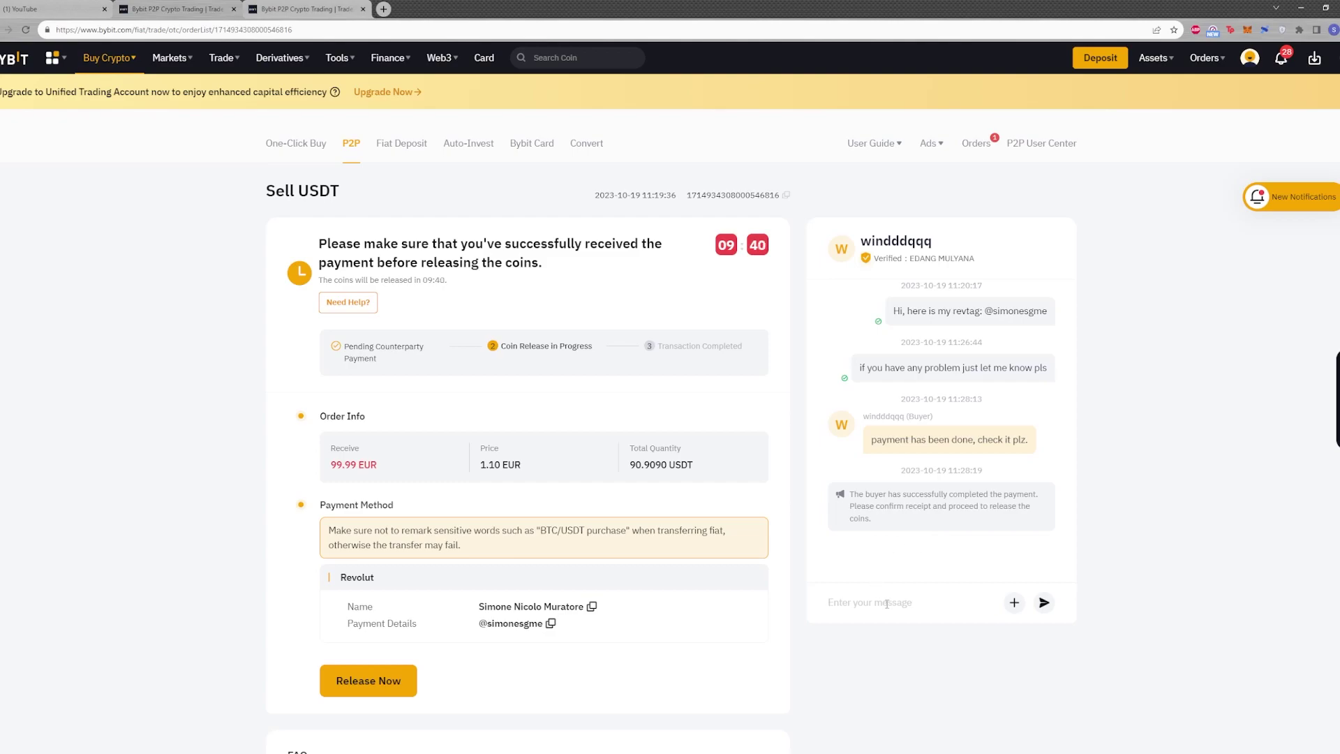
Tell the buyer only 52 EUR arrived with 'i just have +52 eur' and 'here' messages
text(i just have +52 )
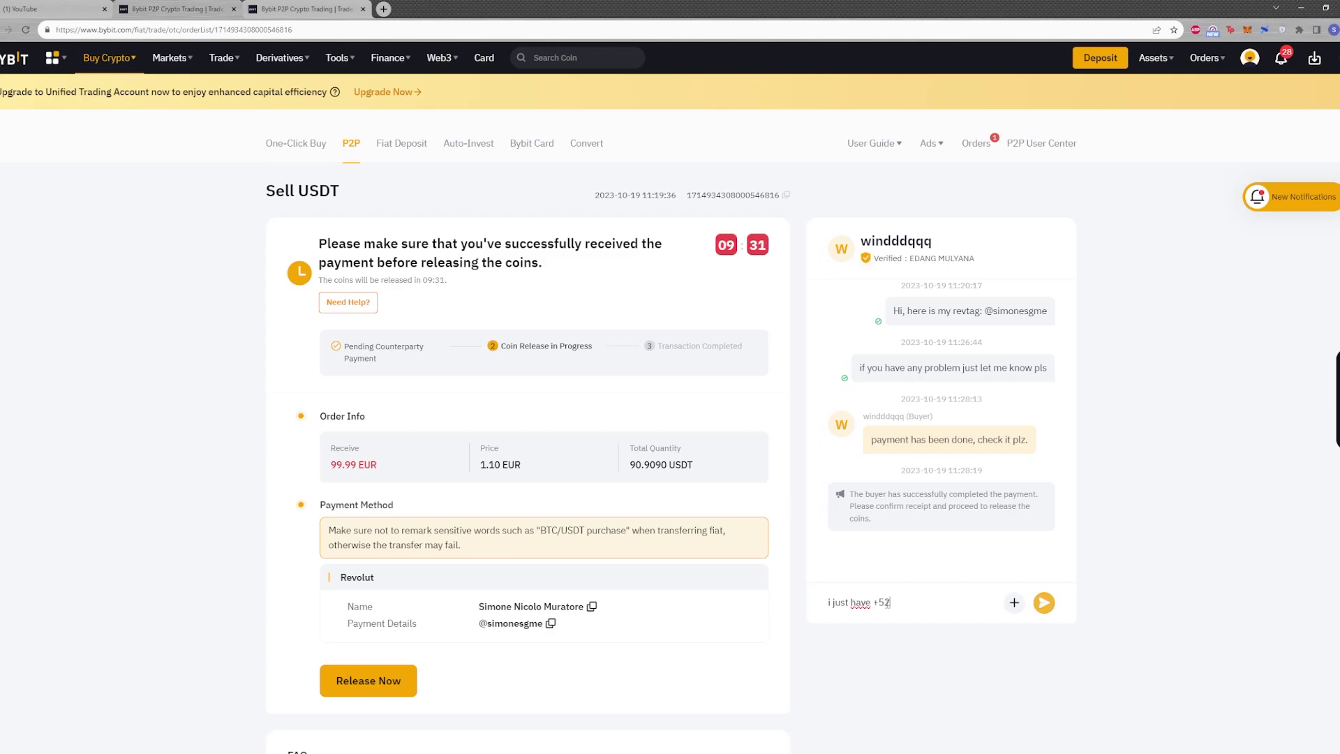
text(eur)
key(Return)
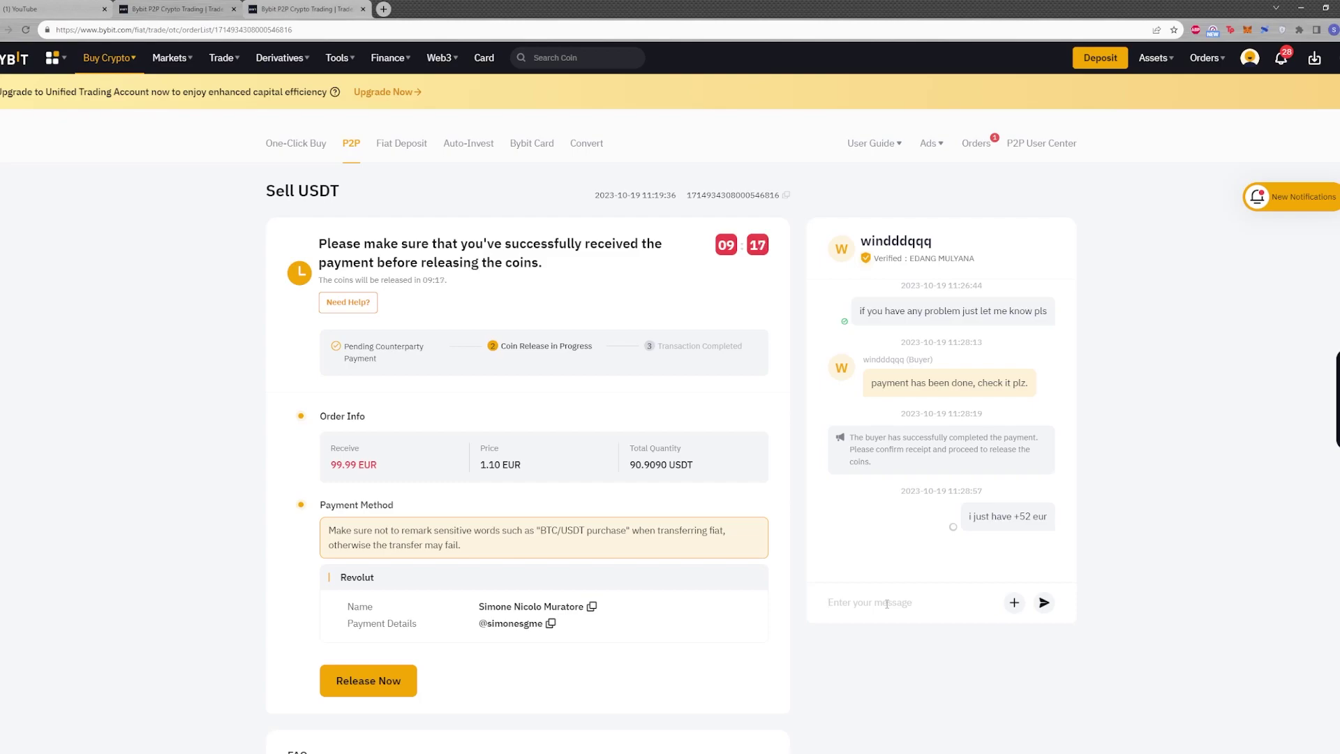
text(the second)
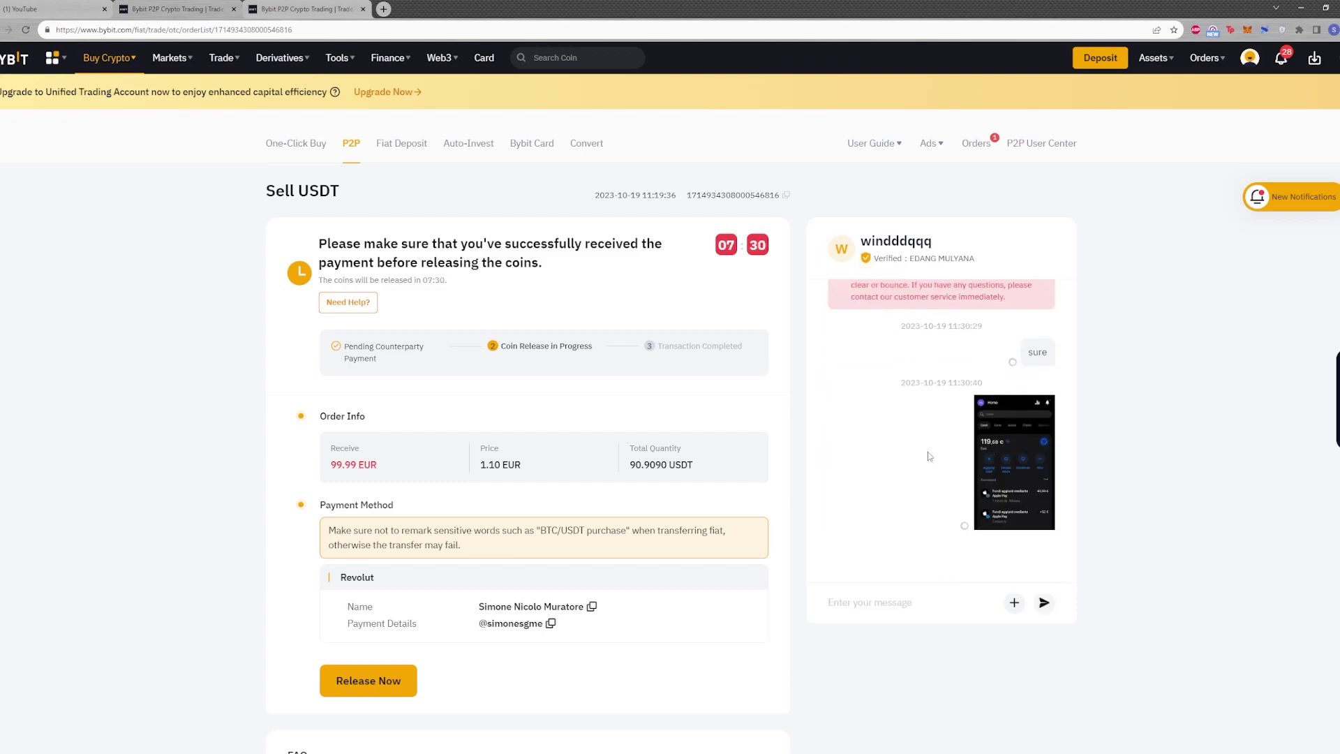
click(917, 604)
text(here)
key(Return)
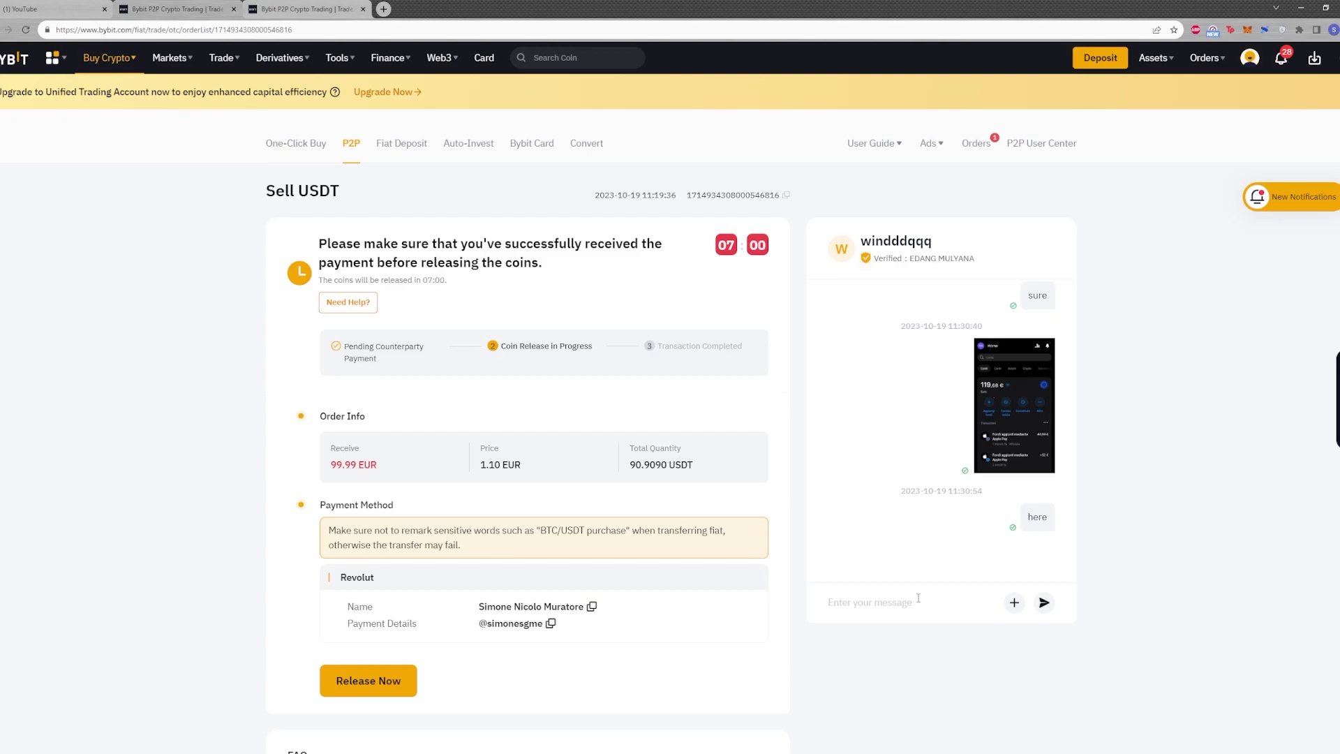
Enlarge the shared Revolut screenshot and reply 'got it' to the buyer
click(1018, 428)
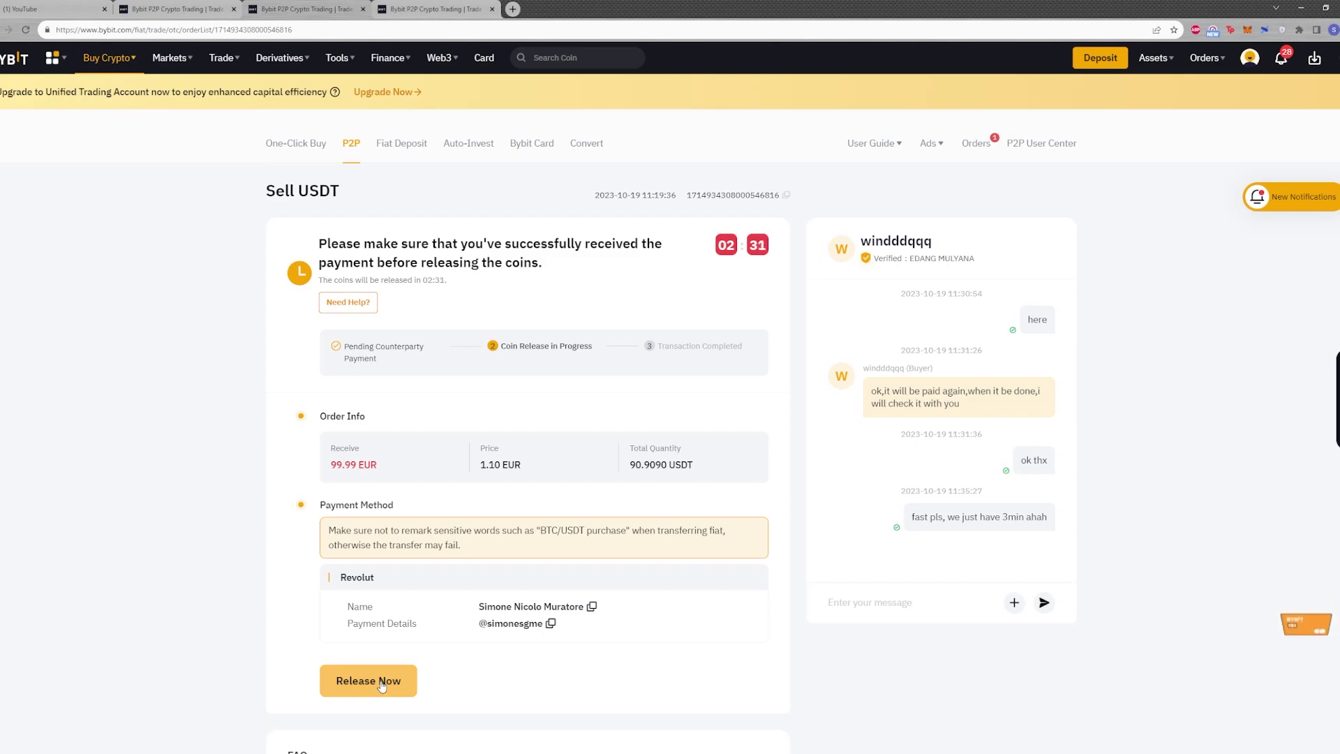
text(got i)
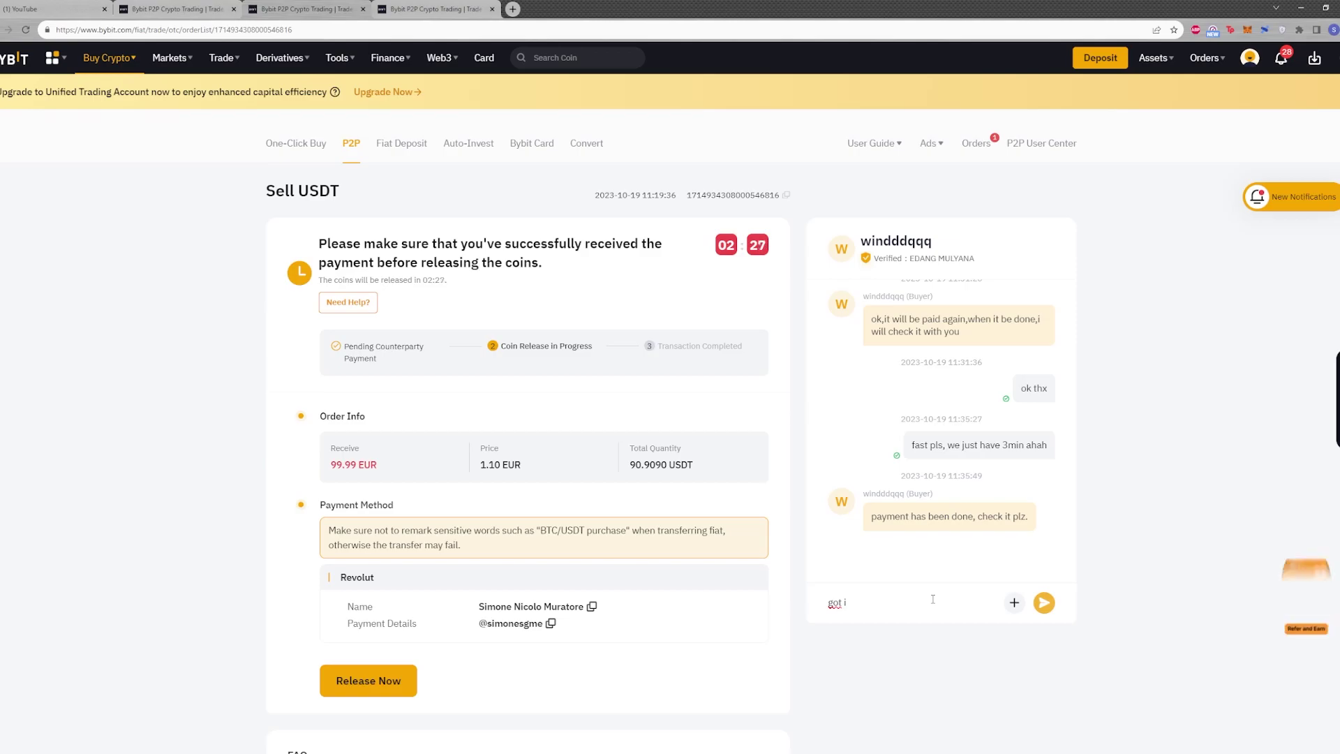
text(t)
key(Return)
Confirm the 99.99 EUR receipt, release the coins and enter the Google 2FA code
click(391, 691)
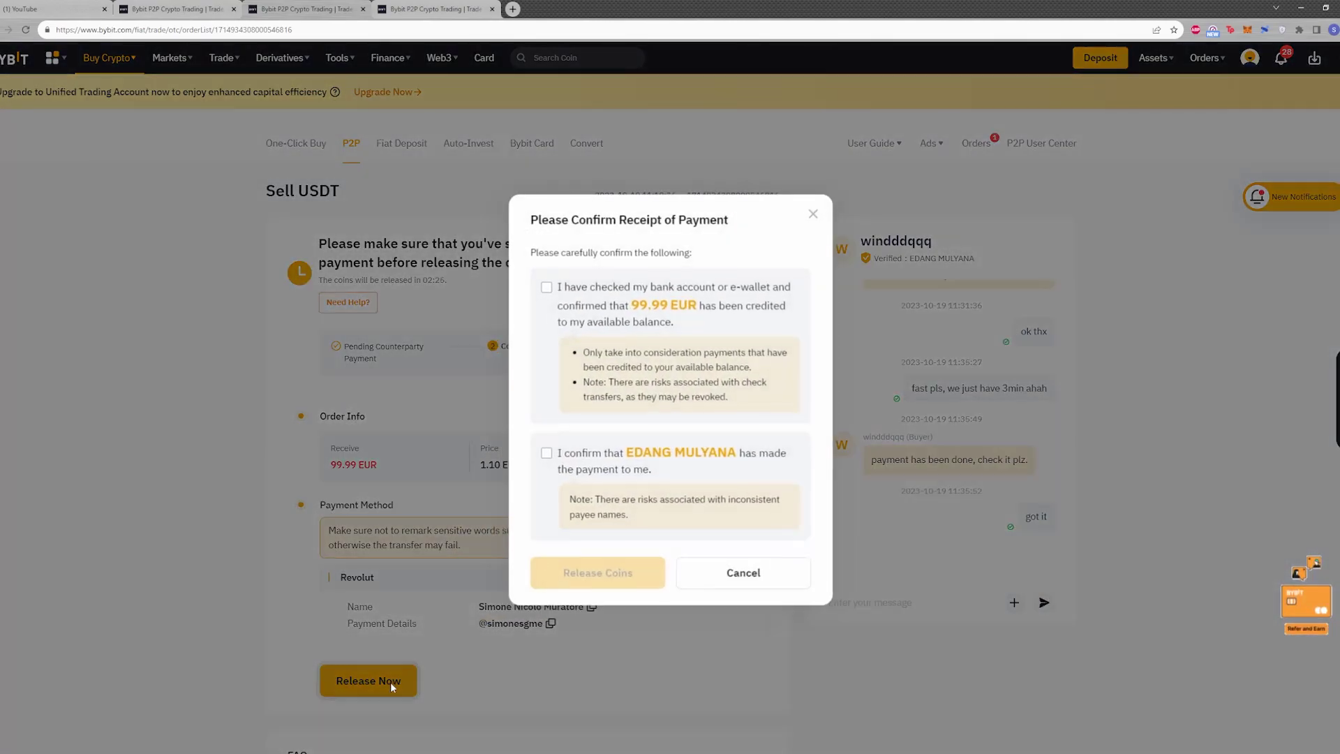
click(546, 287)
click(547, 454)
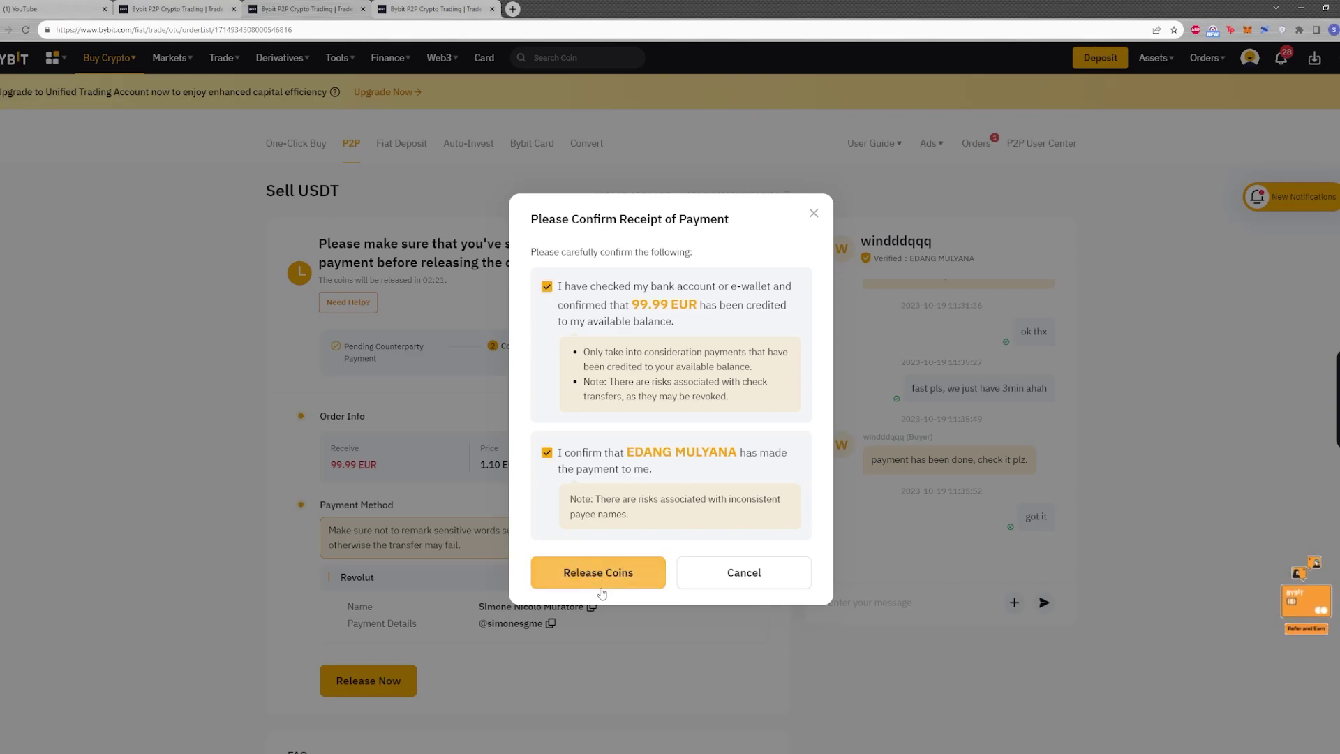
click(598, 577)
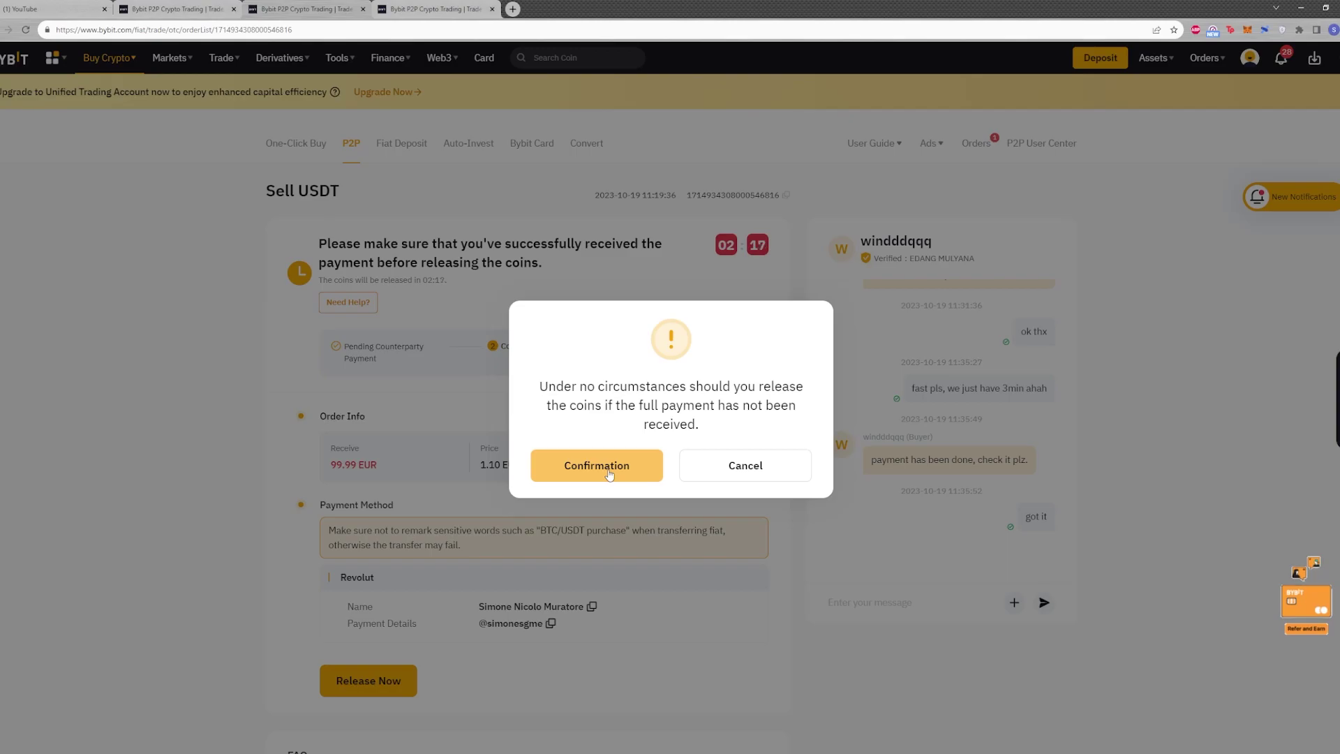
click(609, 473)
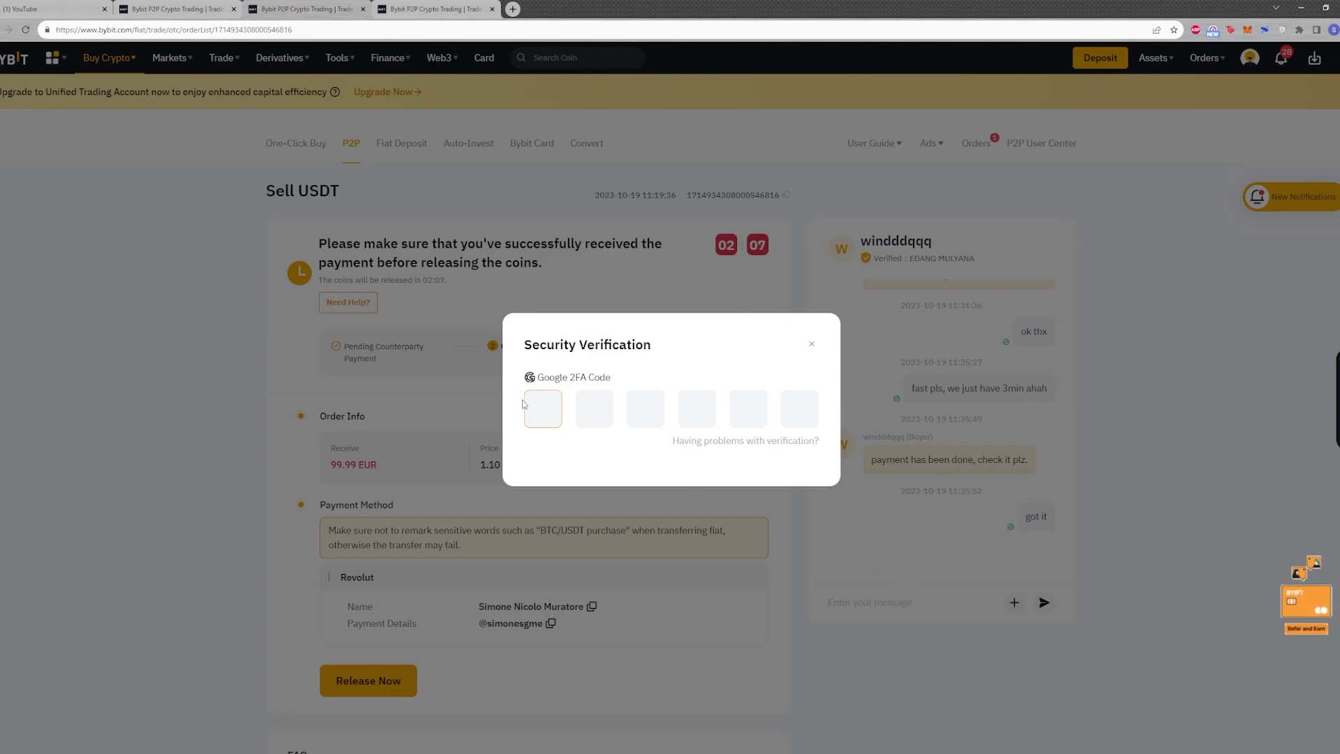
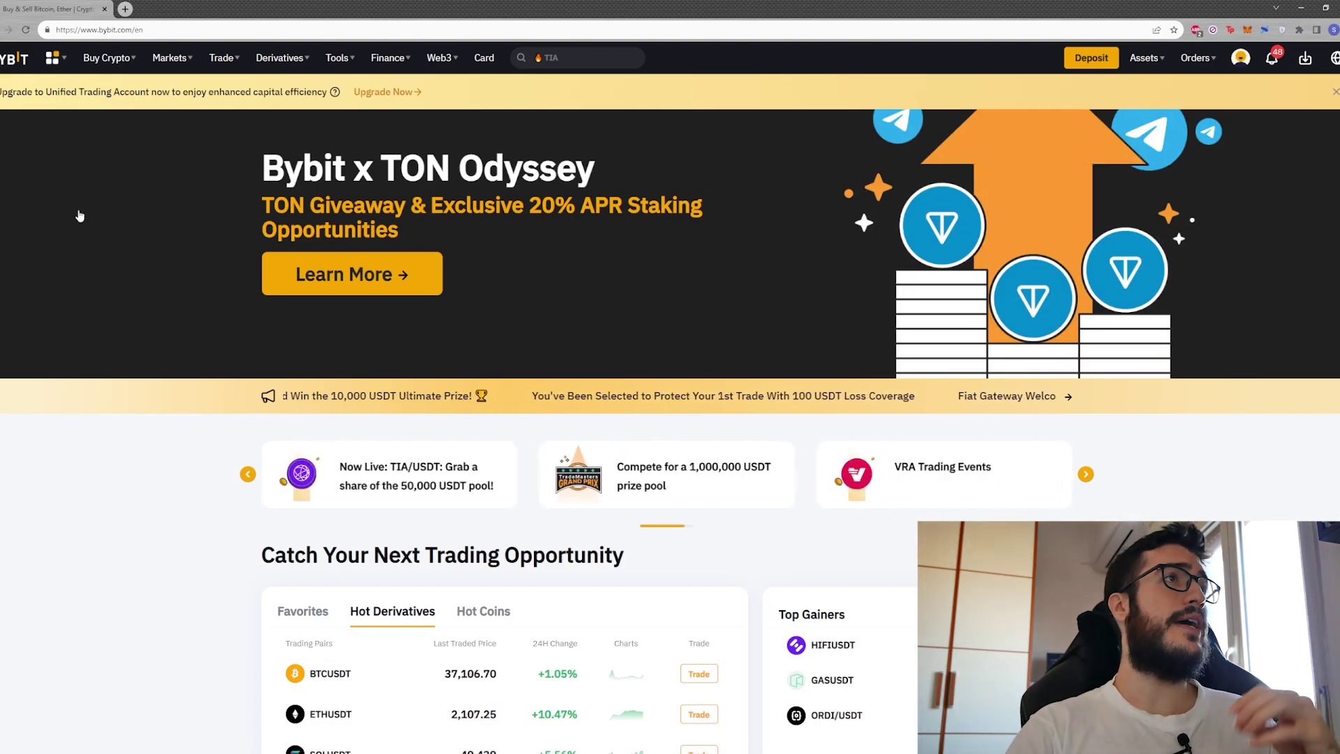
List P2P offers for selling USDT priced in EUR, led by 1.10 EUR via Revolut
mouse_move(153, 49)
mouse_move(108, 57)
click(140, 142)
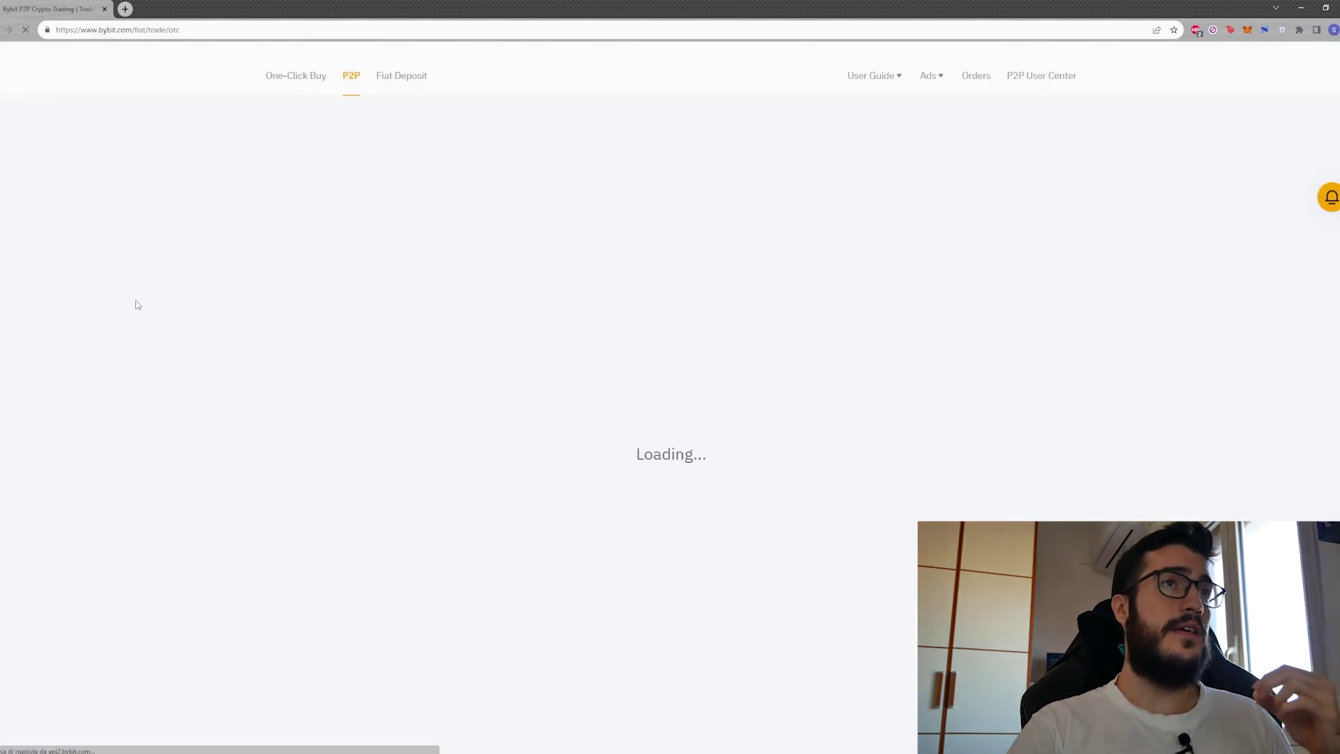
click(385, 274)
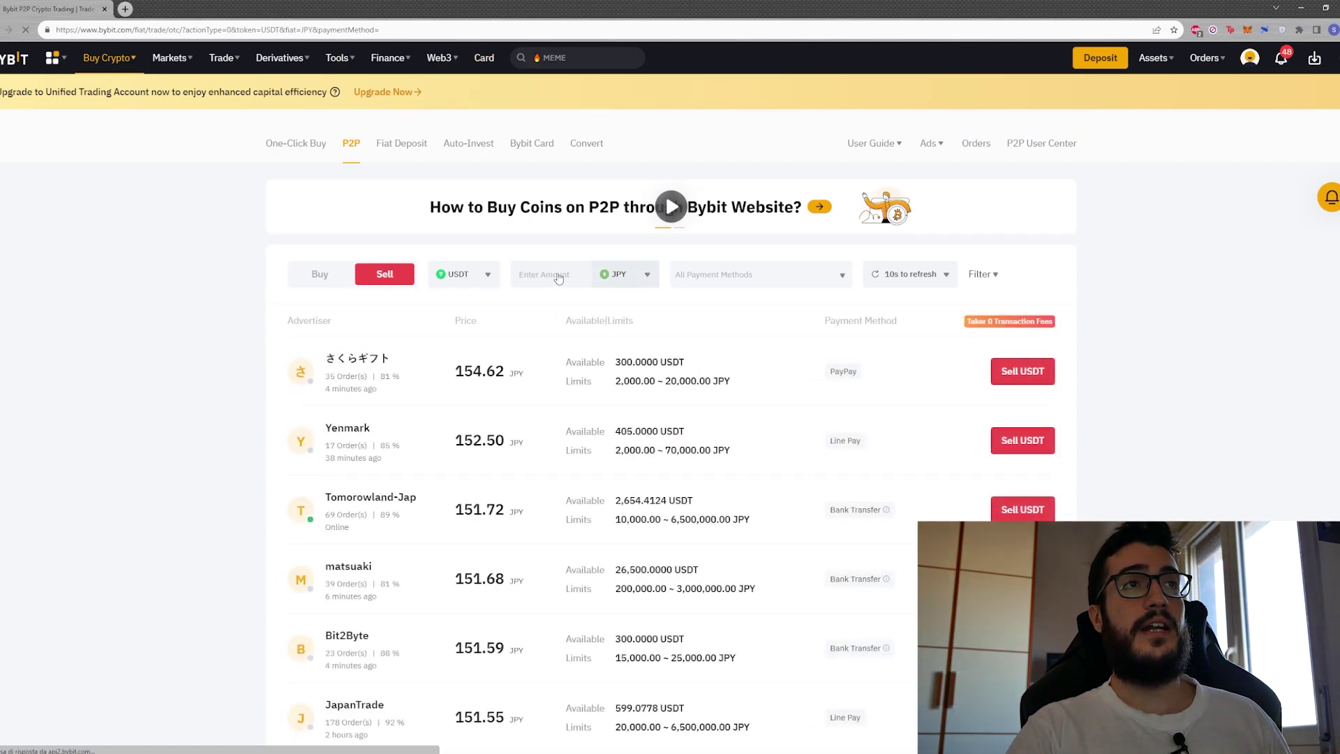
click(648, 276)
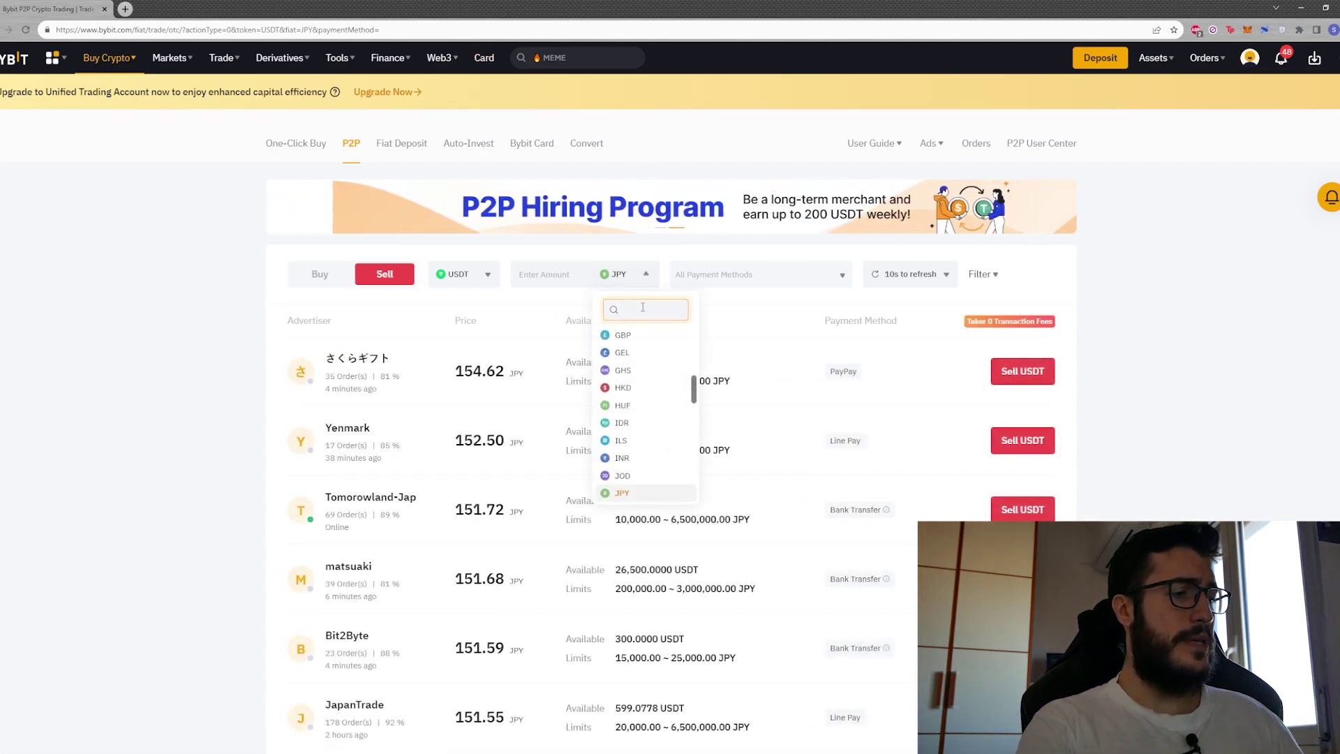
text(eur)
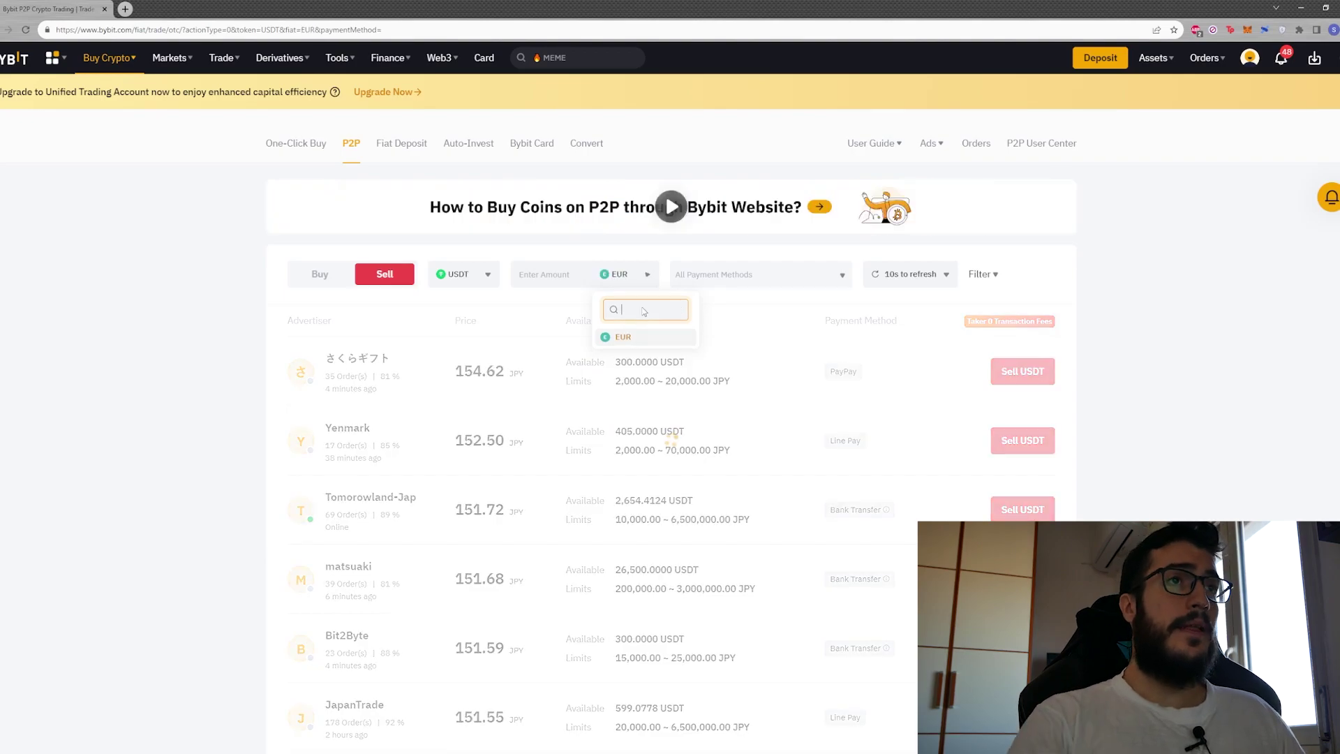
click(621, 337)
scroll(829, 379, down, 2)
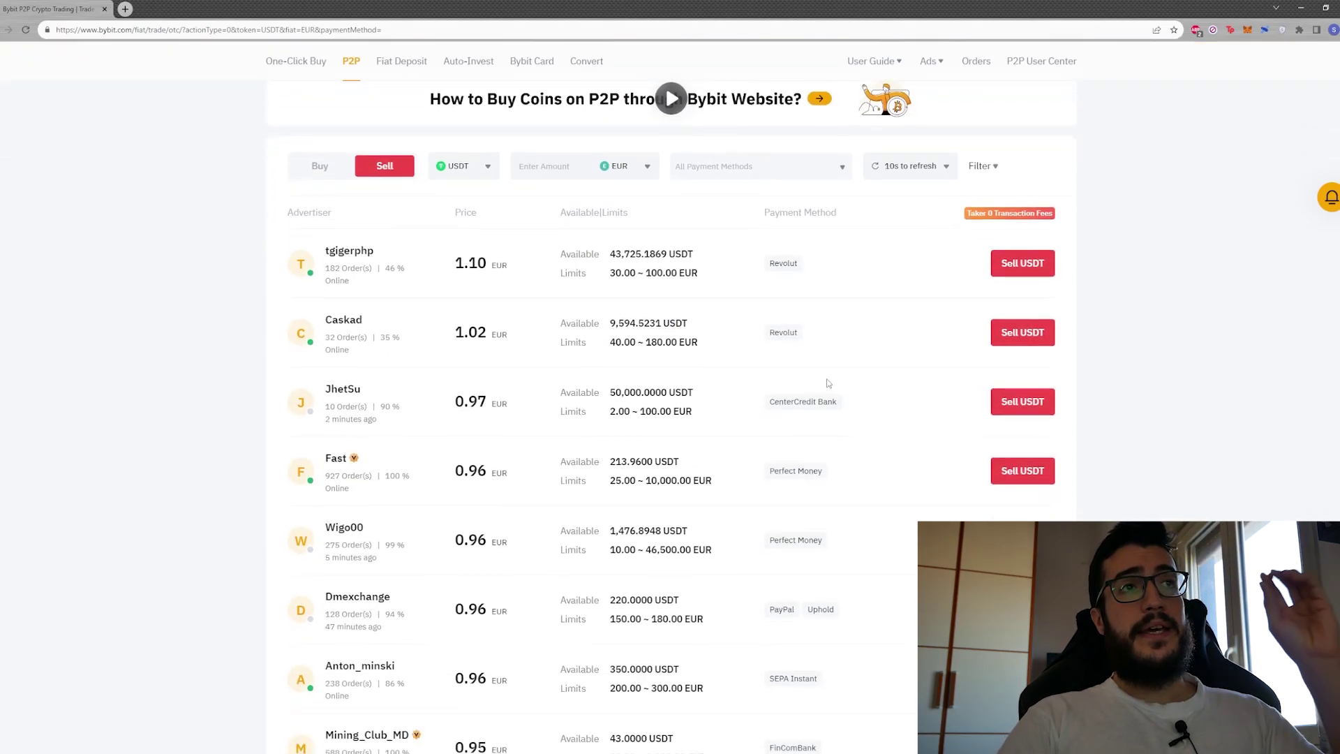
scroll(829, 375, down, 2)
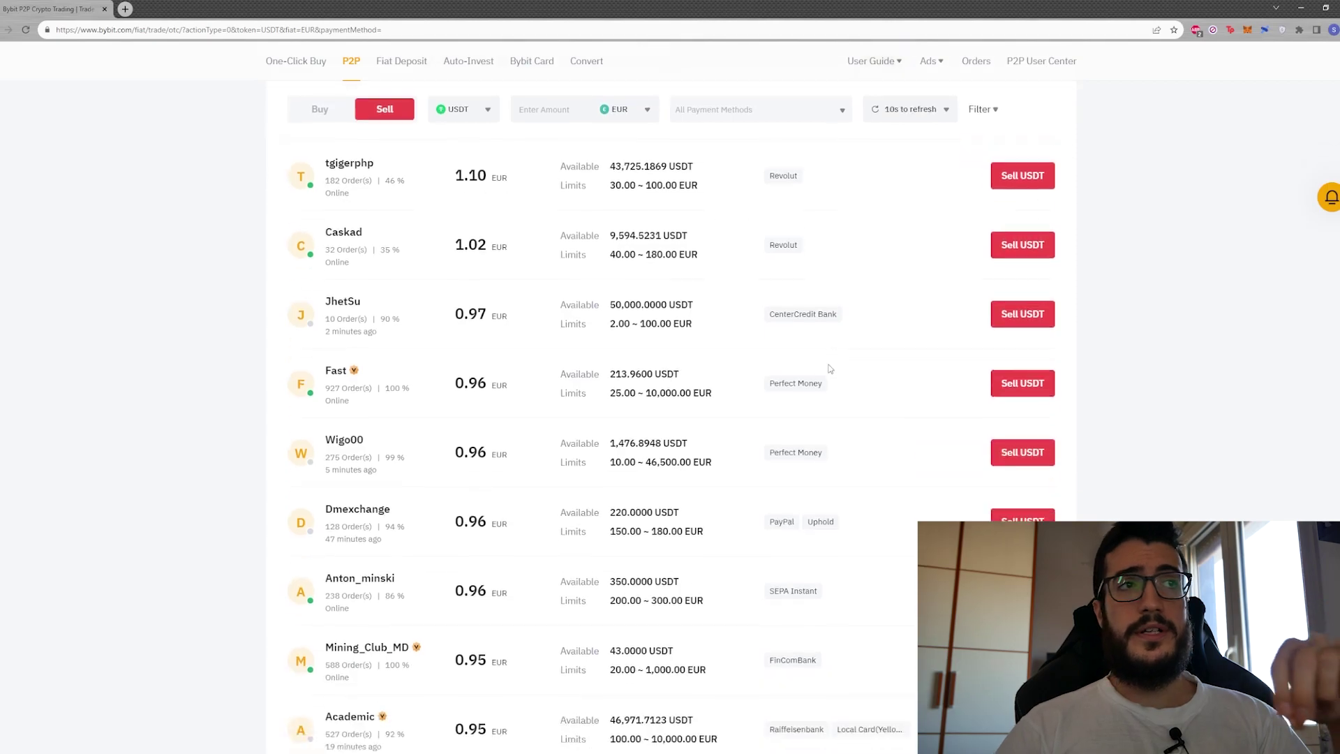
scroll(850, 411, up, 3)
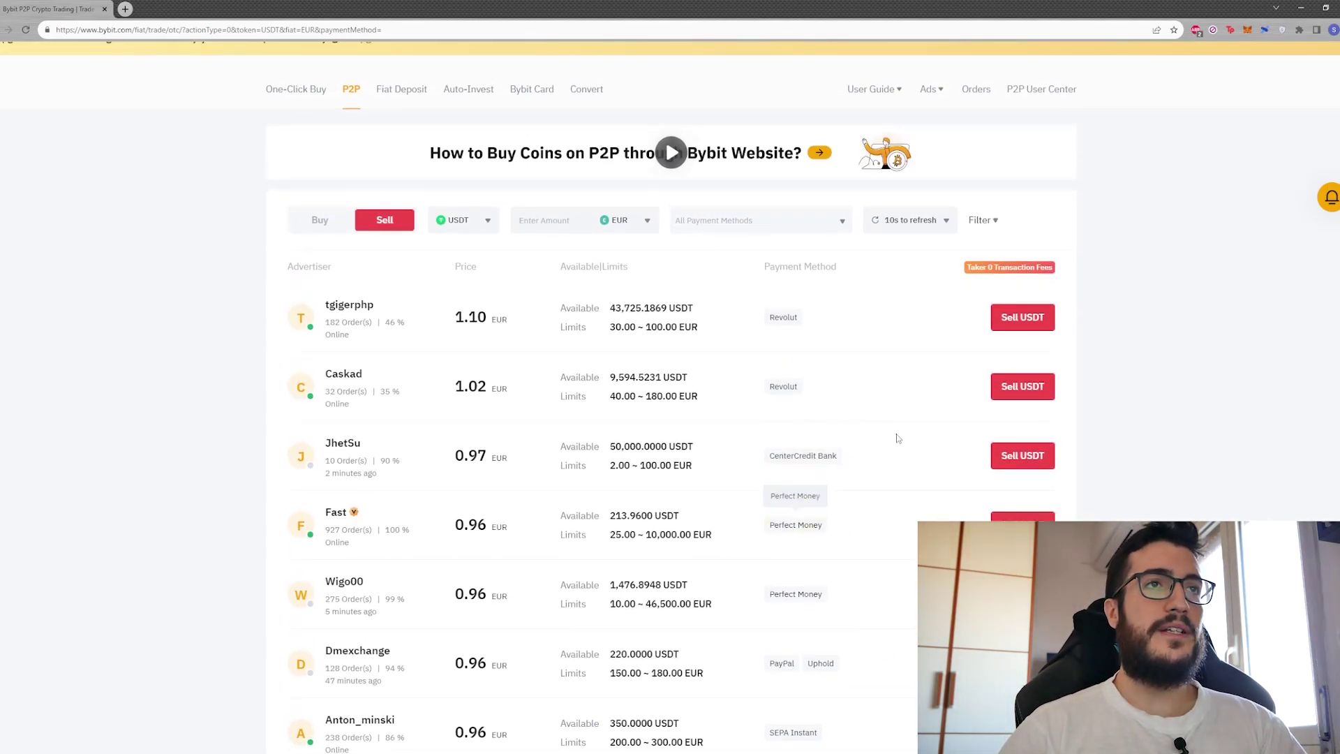
scroll(907, 565, down, 3)
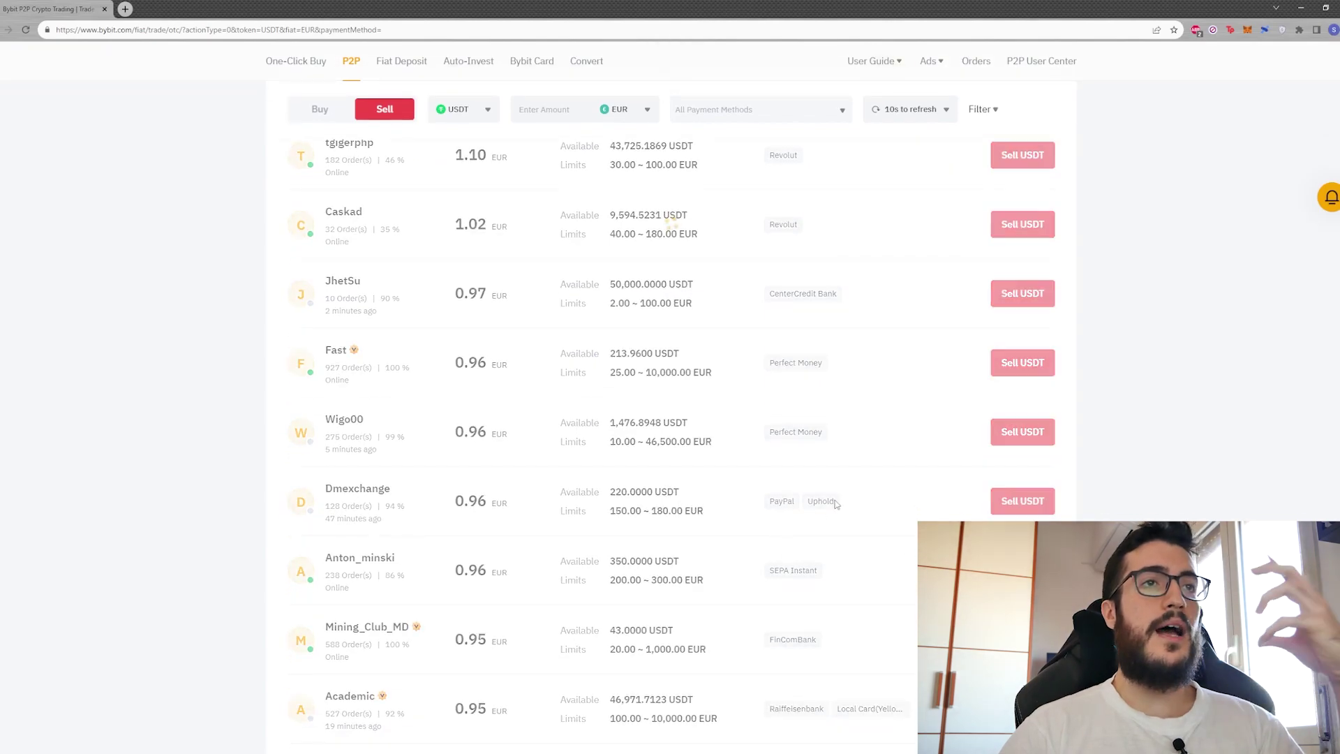
scroll(870, 499, up, 3)
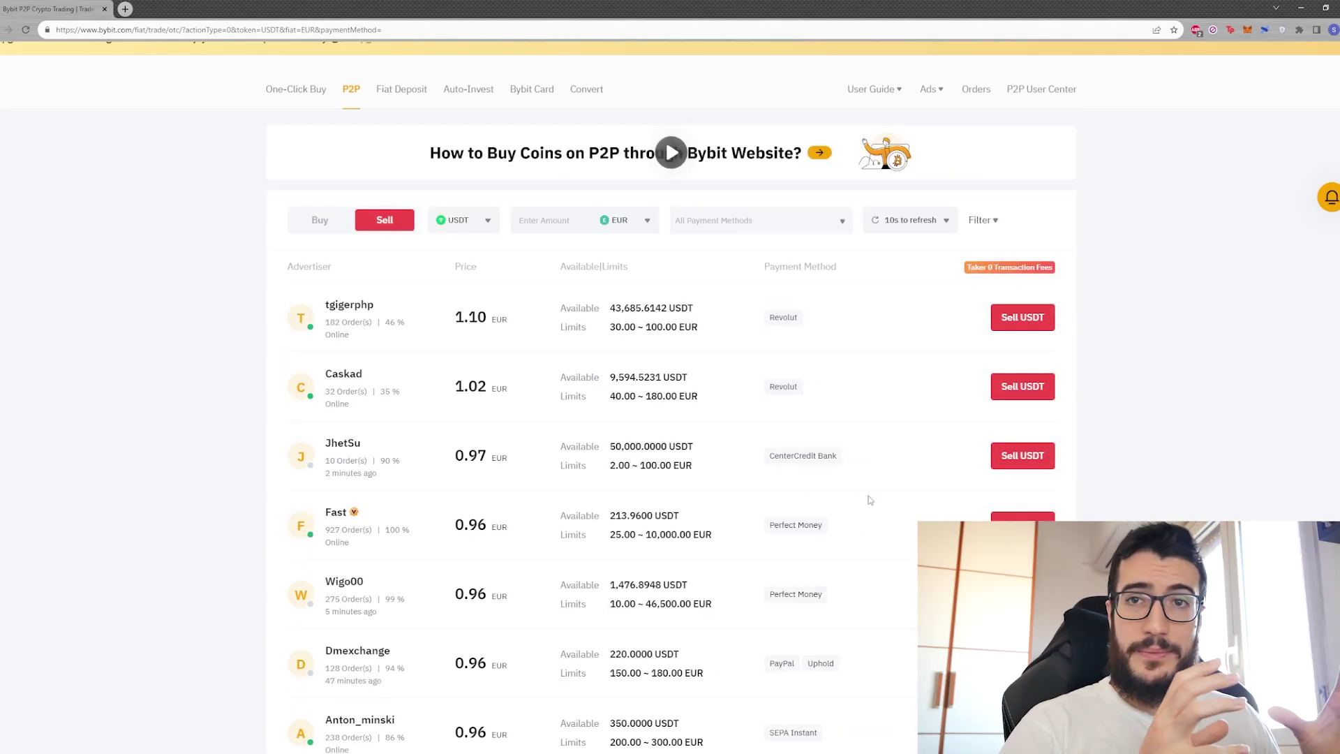